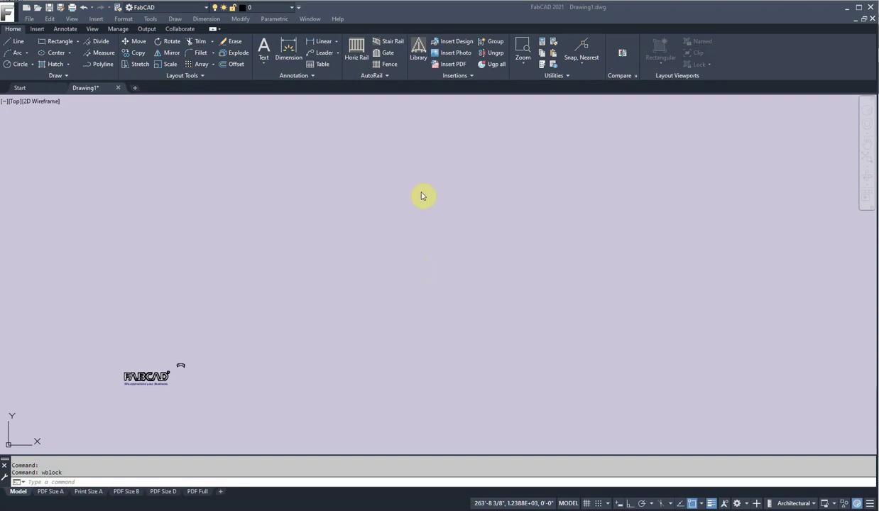
Open the horizontal rail designer and load the 1-1/4" ALUM tube rail template (15' length, 42 height)
click(358, 50)
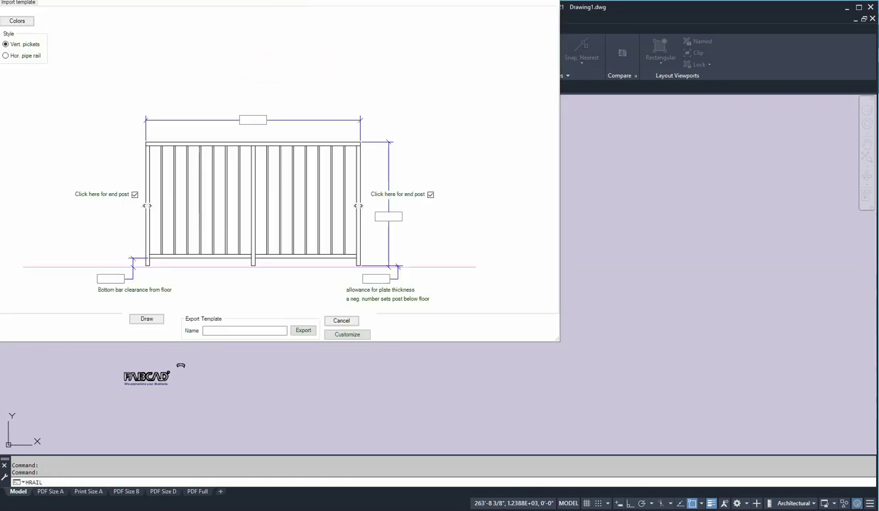
drag(319, 1, 577, 76)
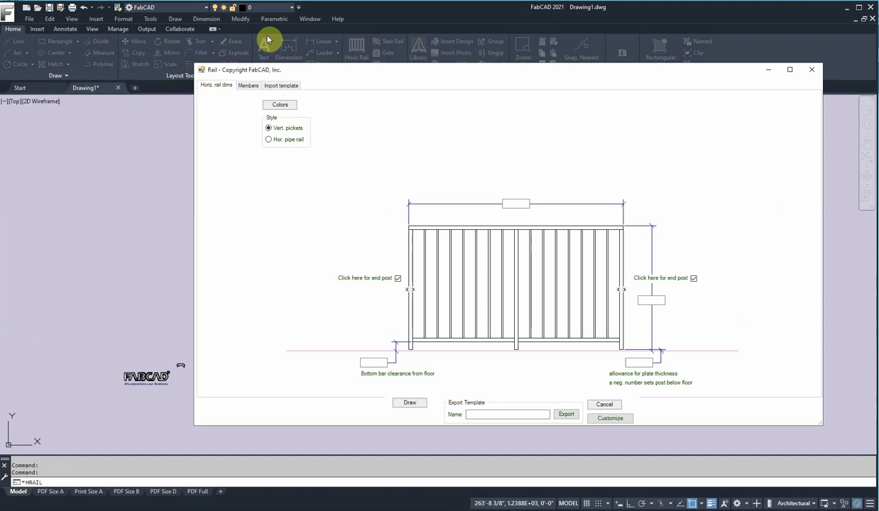
click(291, 86)
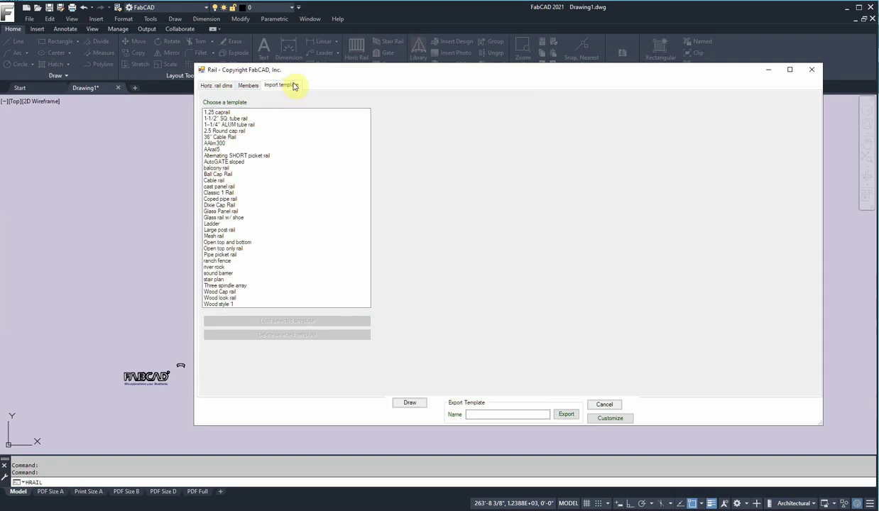
click(233, 125)
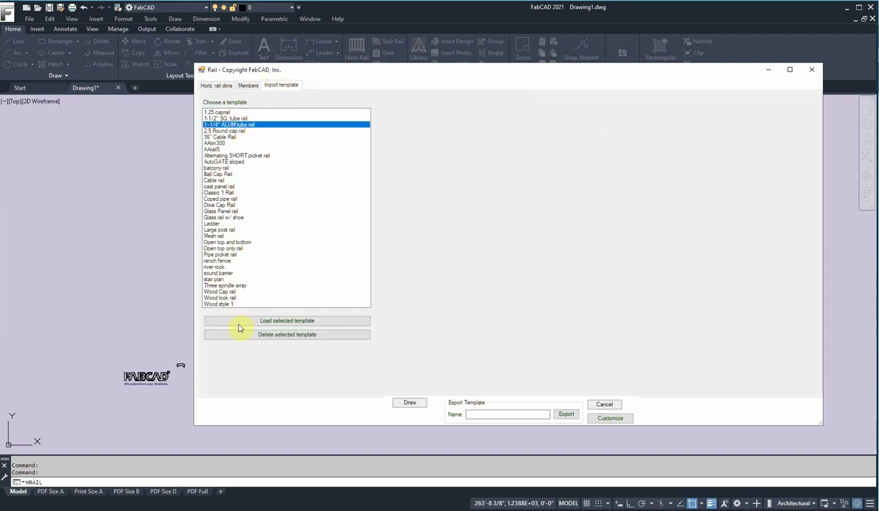
click(310, 321)
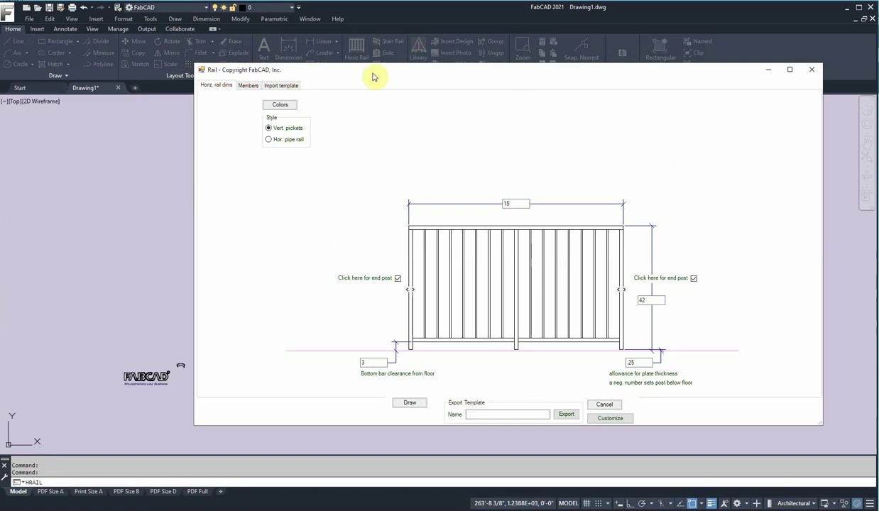
Make the end post 1-1/2" square tube and copy that size to the other pieces
click(245, 85)
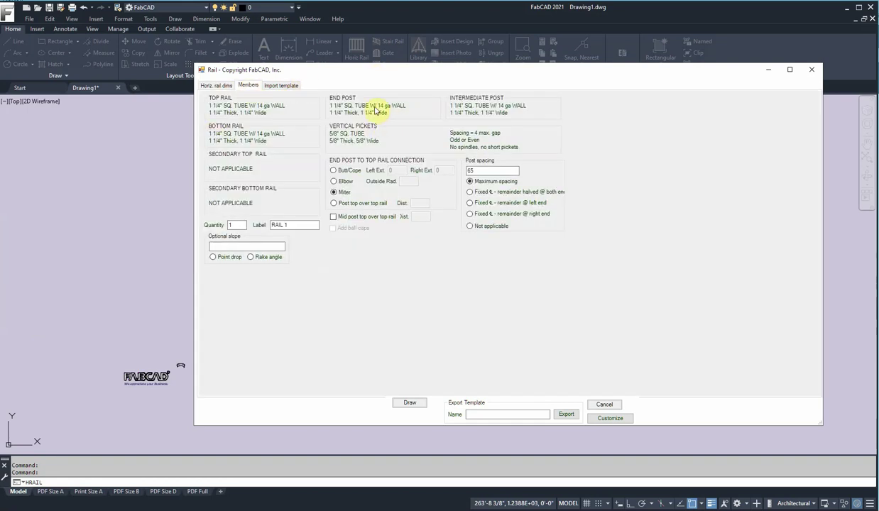
click(349, 106)
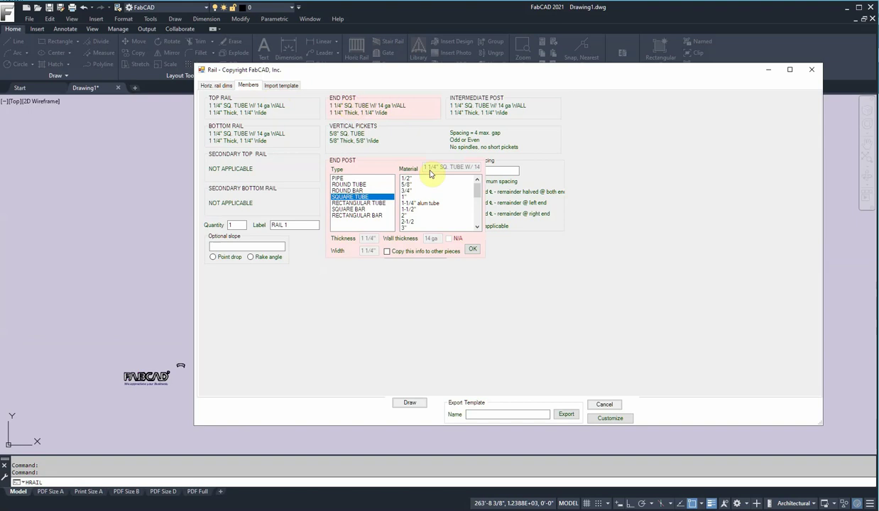
click(409, 210)
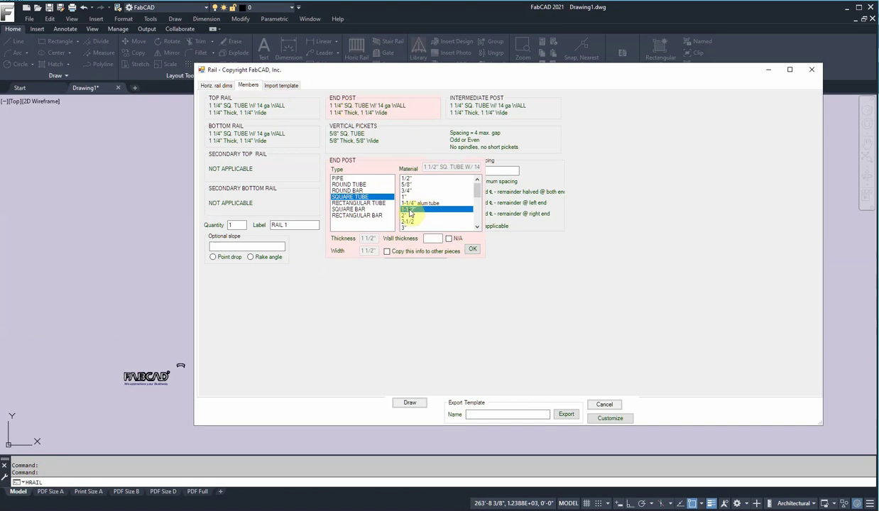
click(387, 252)
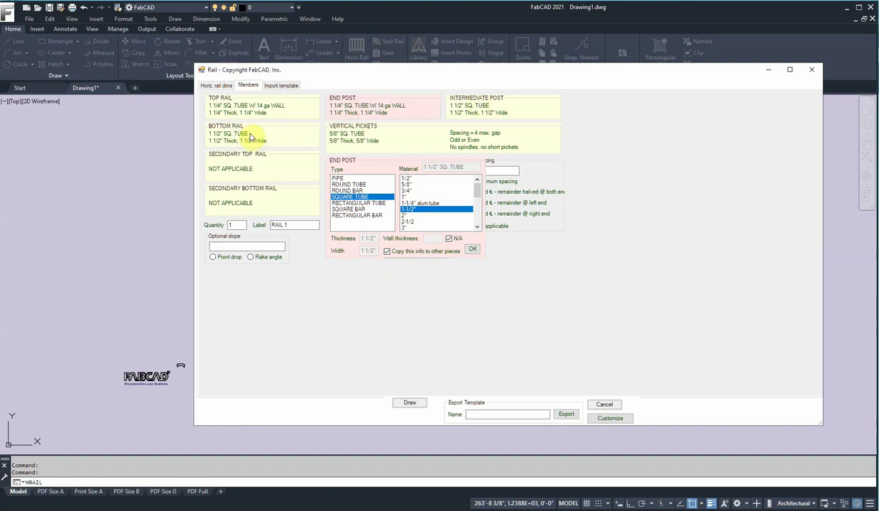
click(473, 249)
Make the vertical pickets 3/4" square tube
click(369, 136)
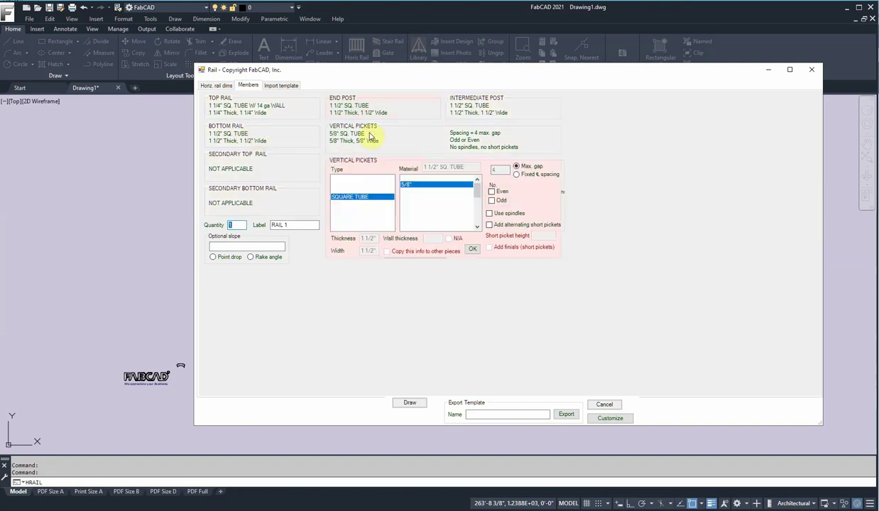
click(406, 190)
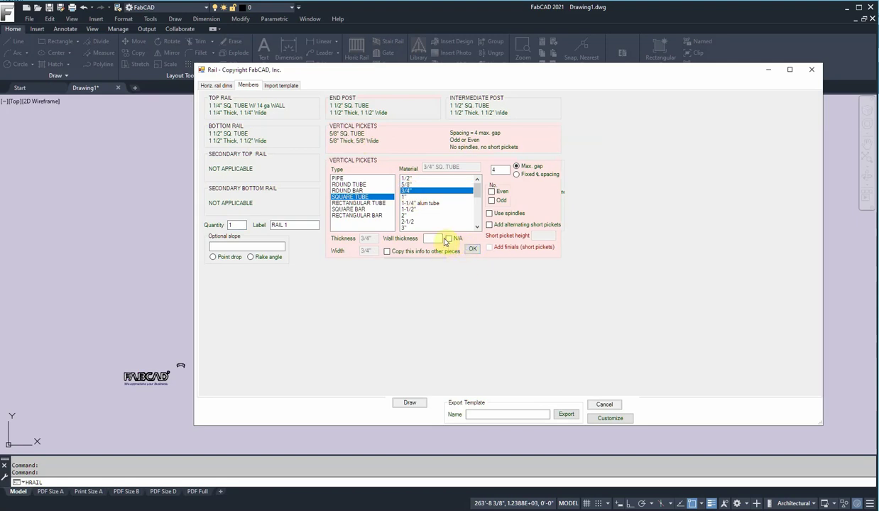
click(472, 249)
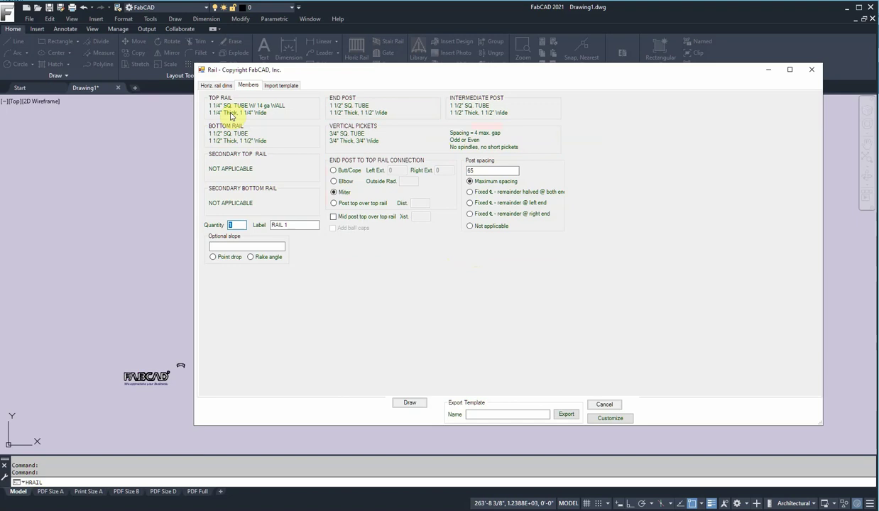
Switch the top rail type to Custom Shape and dismiss the incomplete-material warning
click(261, 109)
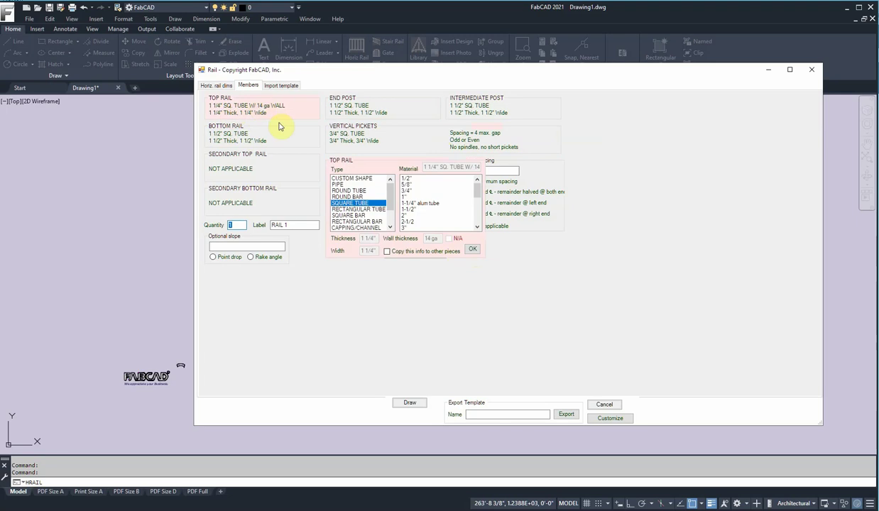
click(357, 178)
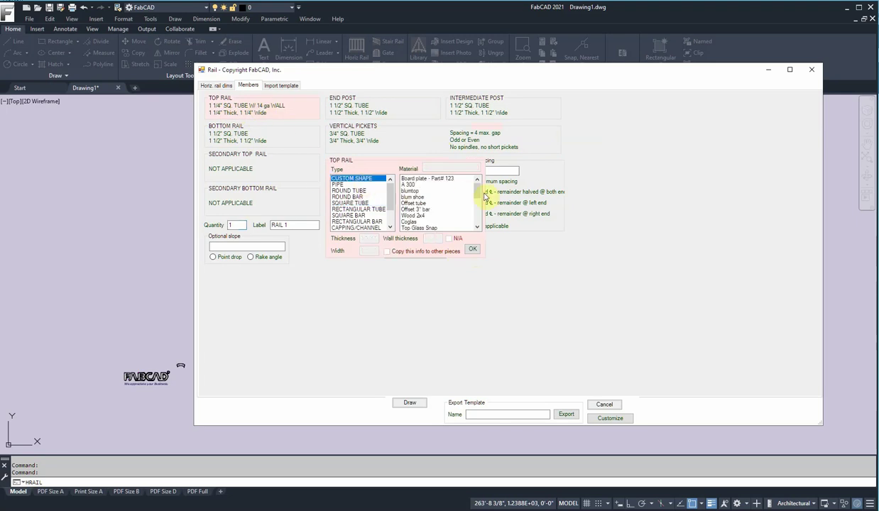
mouse_move(477, 190)
mouse_down()
mouse_move(478, 220)
mouse_move(482, 194)
mouse_up()
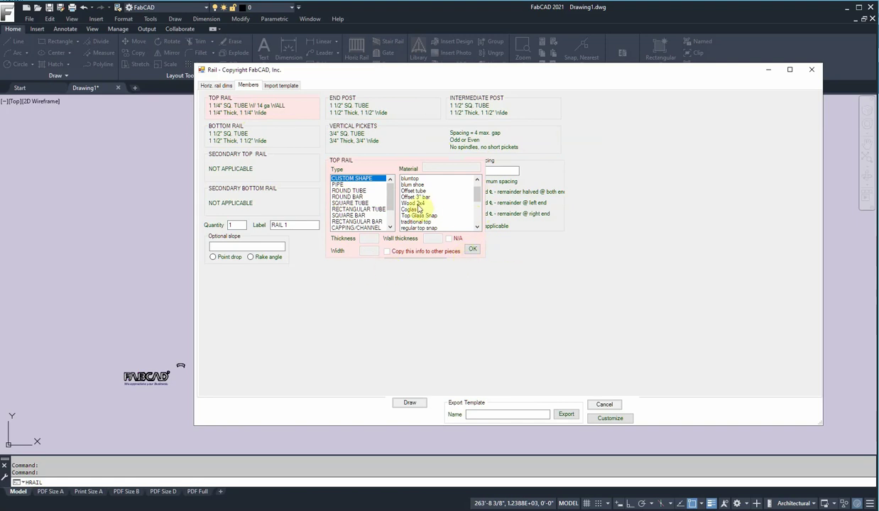
click(474, 250)
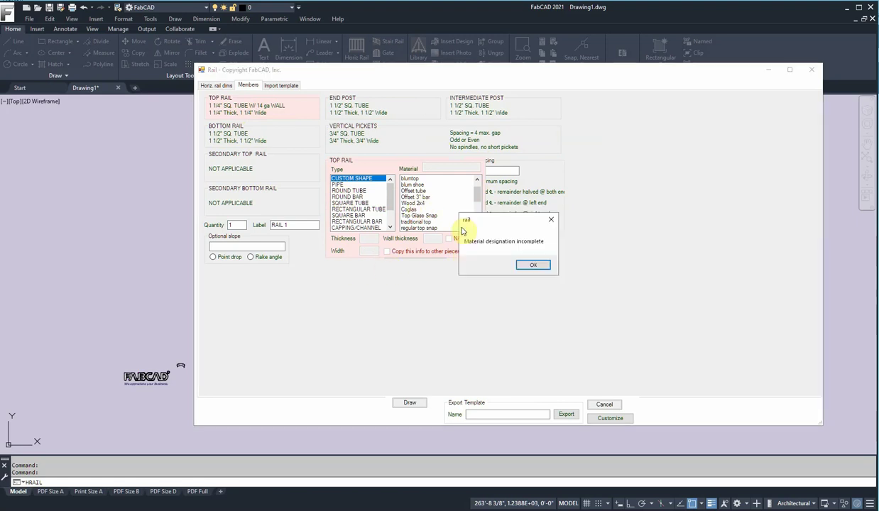
click(532, 260)
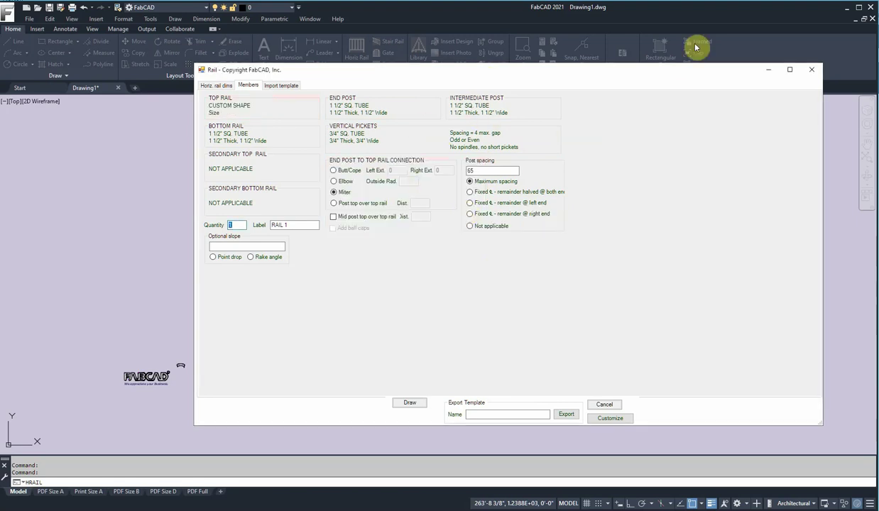
Hide the Rail dialog and add a 2" width dimension above the profile using Nearest snaps
click(767, 70)
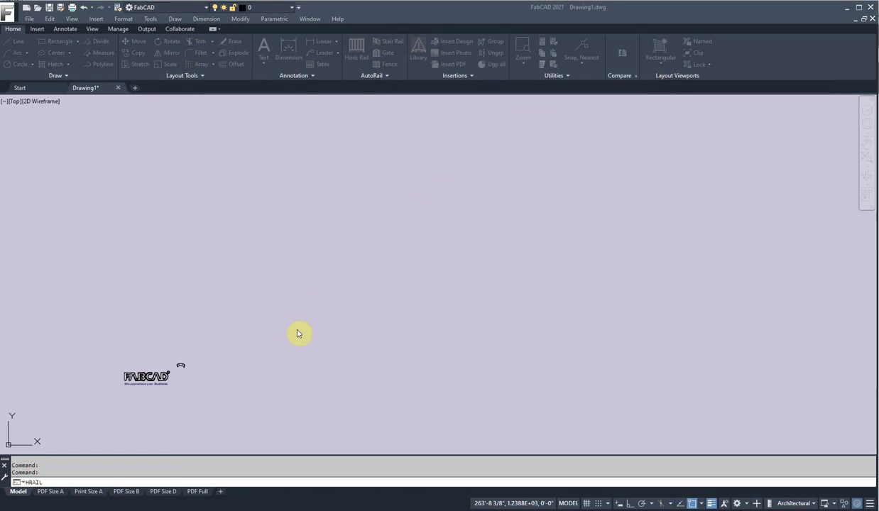
mouse_move(651, 508)
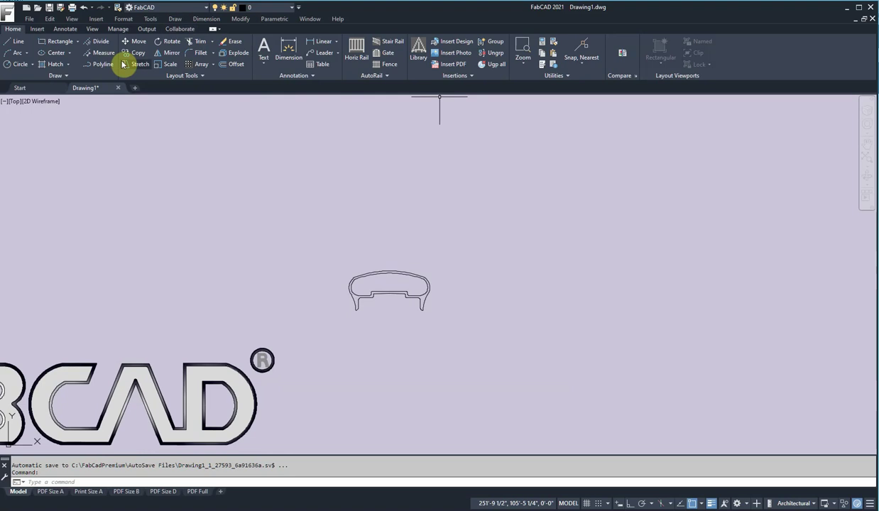
scroll(391, 285, up, 4)
scroll(391, 286, down, 2)
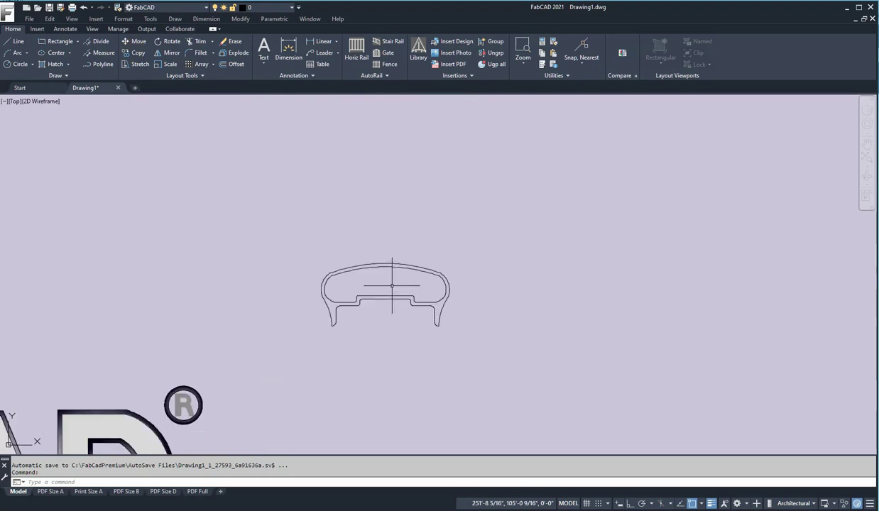
scroll(391, 285, up, 2)
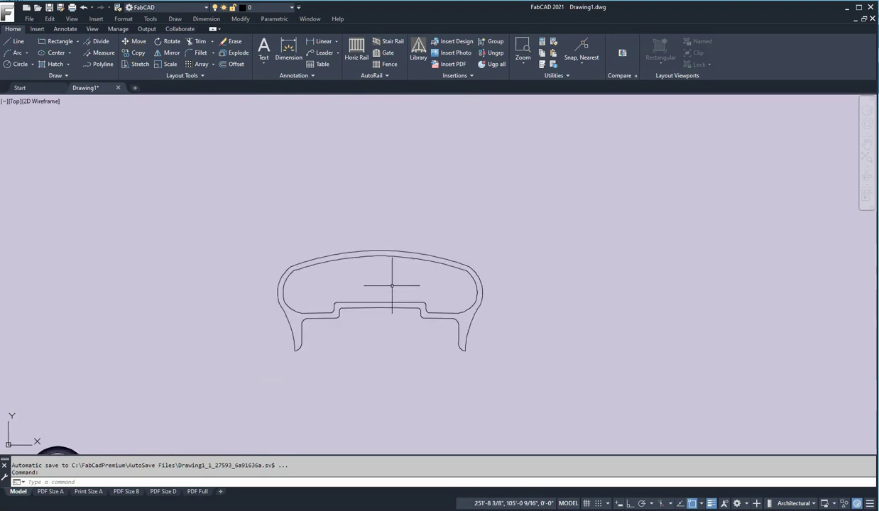
click(318, 41)
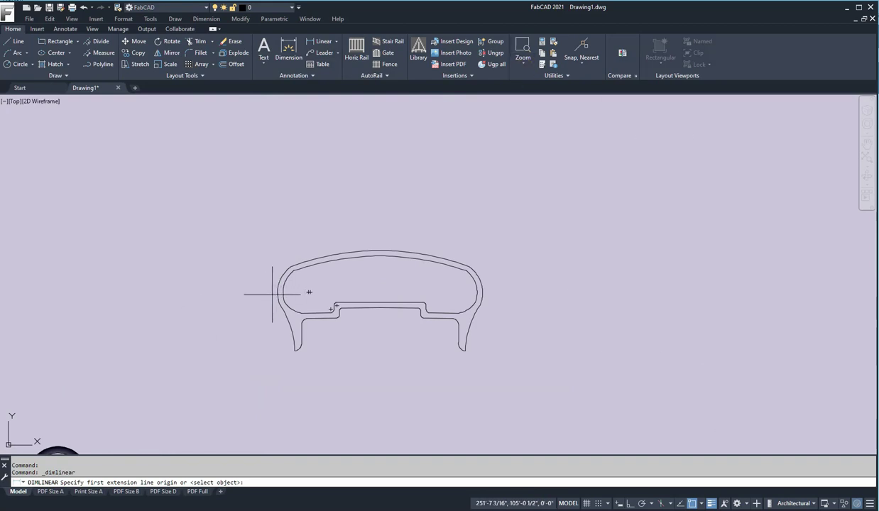
click(592, 46)
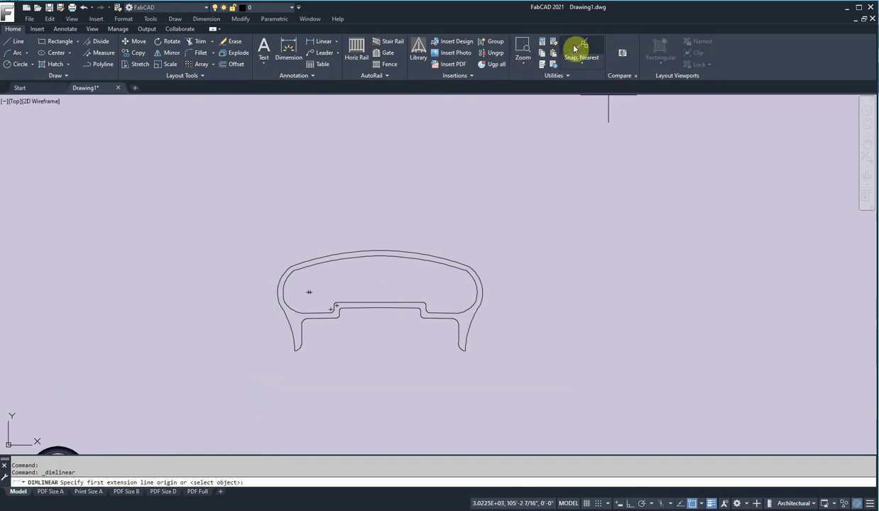
click(276, 291)
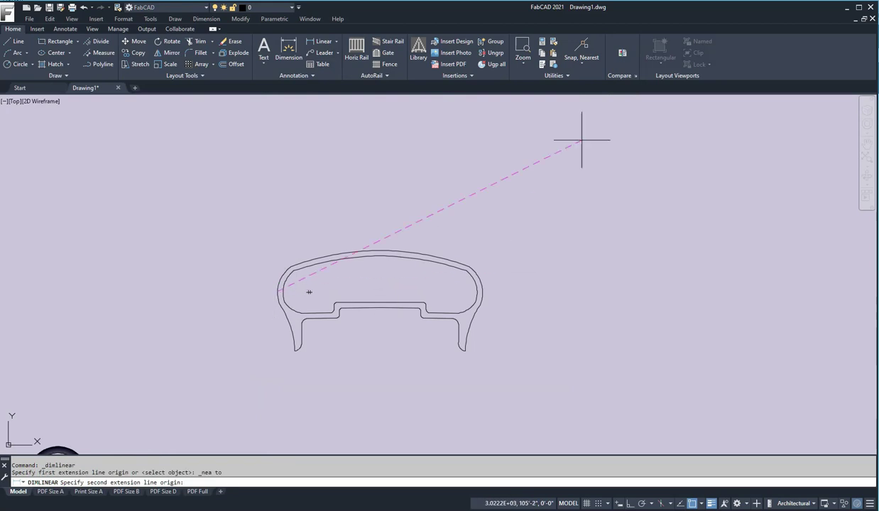
click(585, 55)
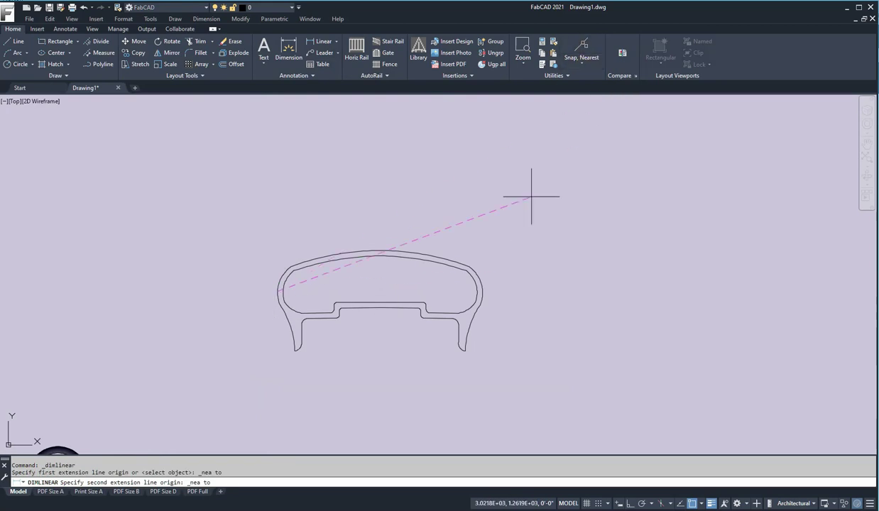
click(481, 291)
click(434, 174)
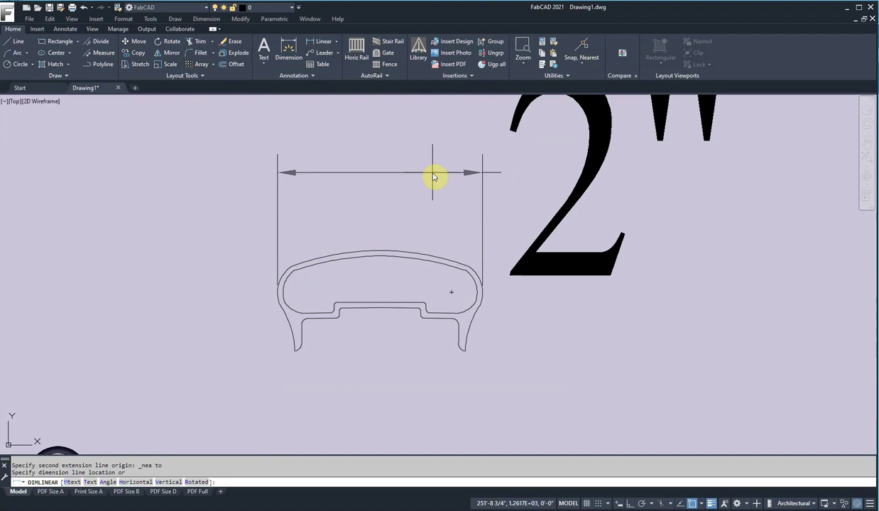
Add a 1" height dimension from the profile's top to its right tip, placed left
scroll(579, 257, down, 4)
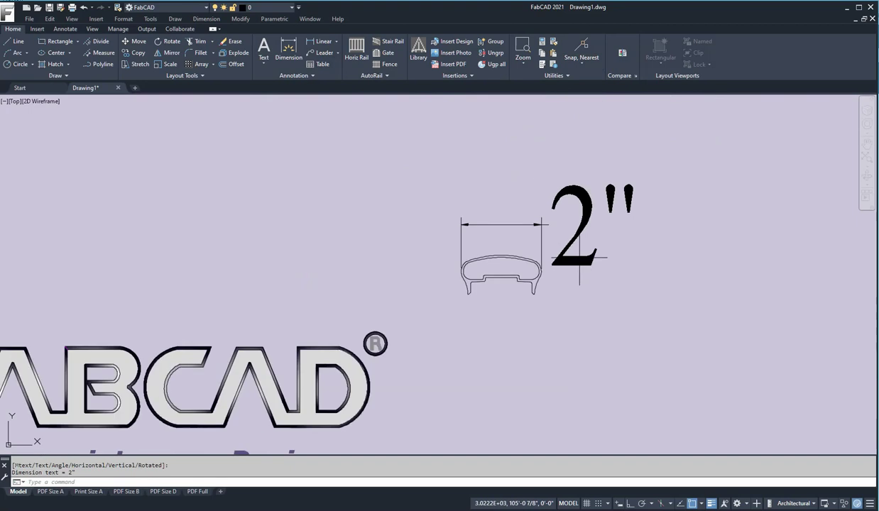
click(326, 47)
click(500, 256)
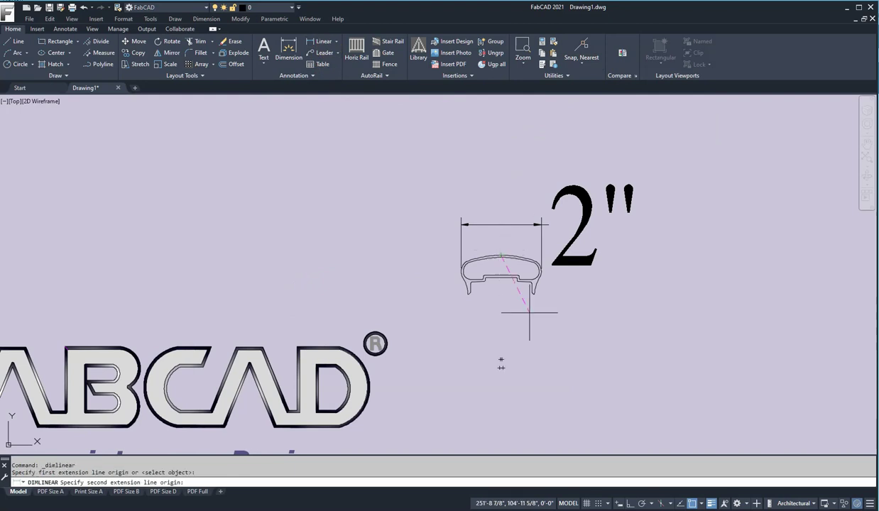
scroll(529, 312, up, 5)
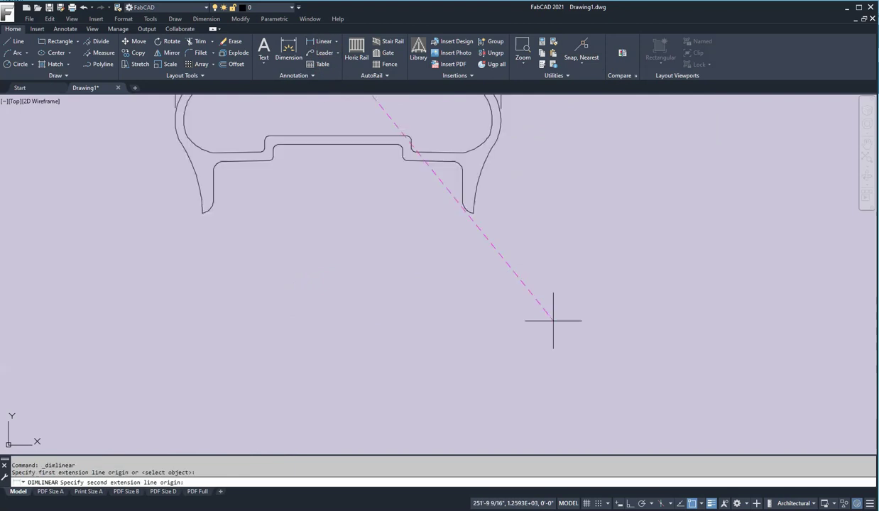
click(472, 213)
scroll(848, 206, down, 4)
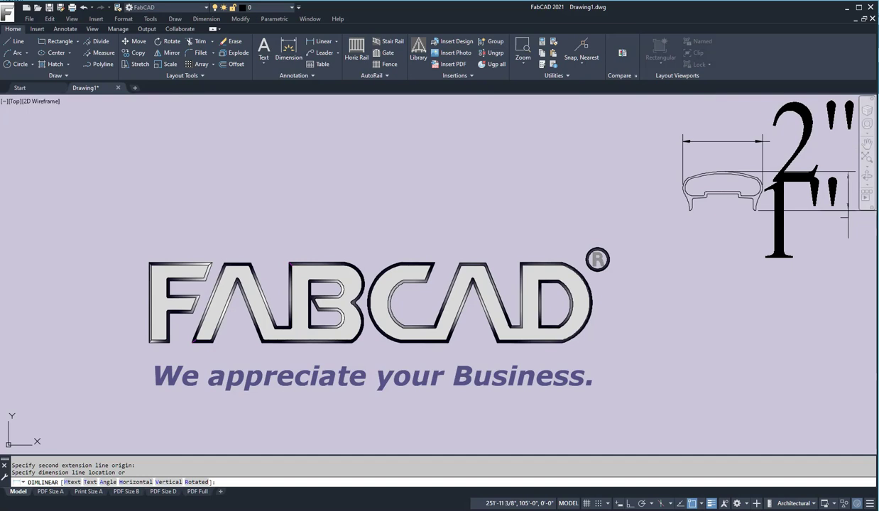
click(447, 193)
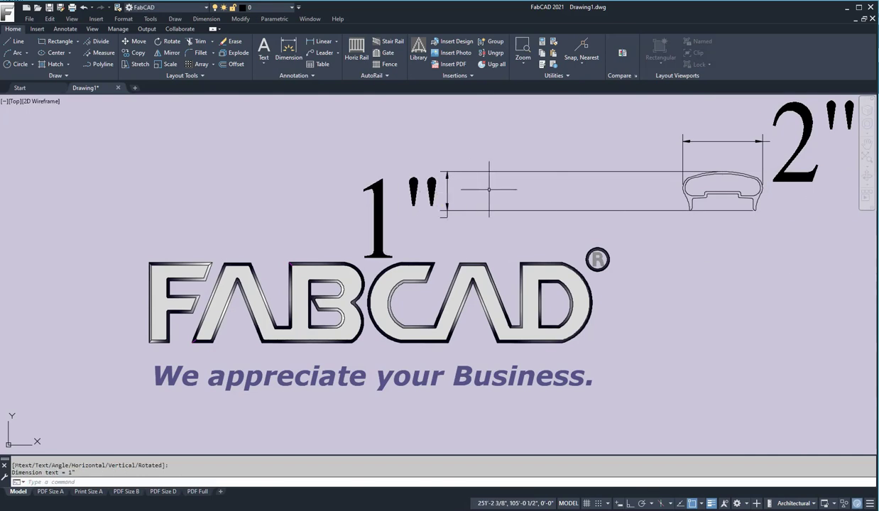
Erase the 2" and 1" dimensions from the profile
middle_drag(800, 227, 622, 265)
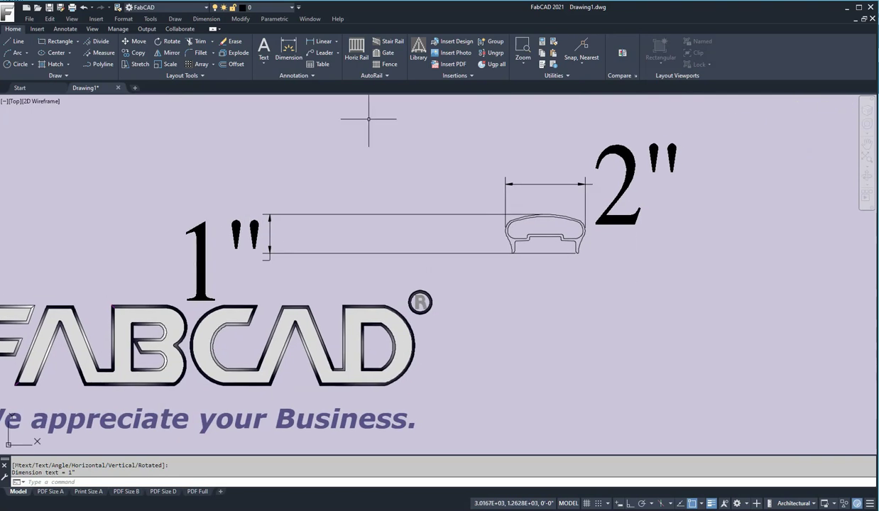
click(231, 41)
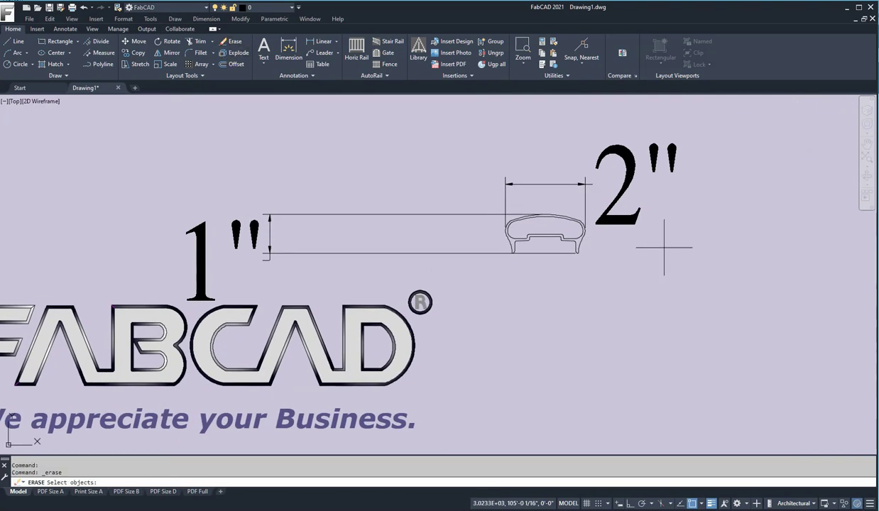
drag(663, 247, 623, 173)
drag(471, 280, 423, 195)
key(Return)
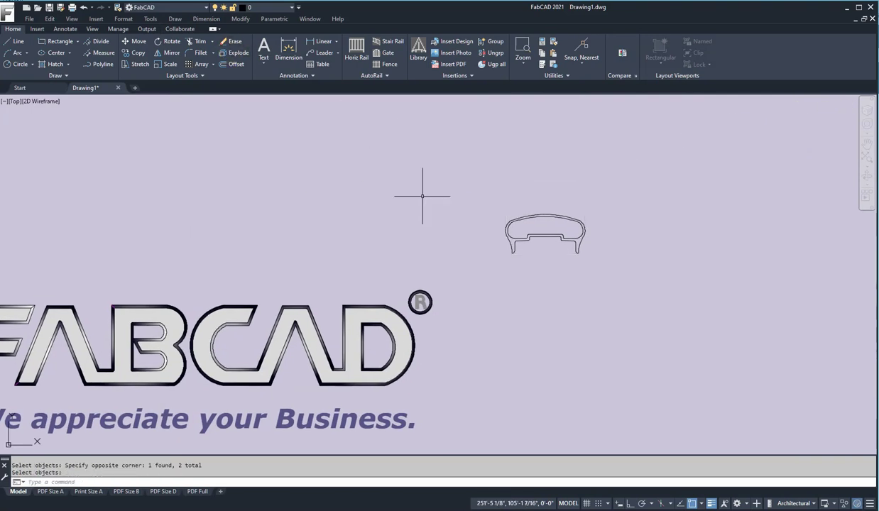
scroll(559, 252, up, 4)
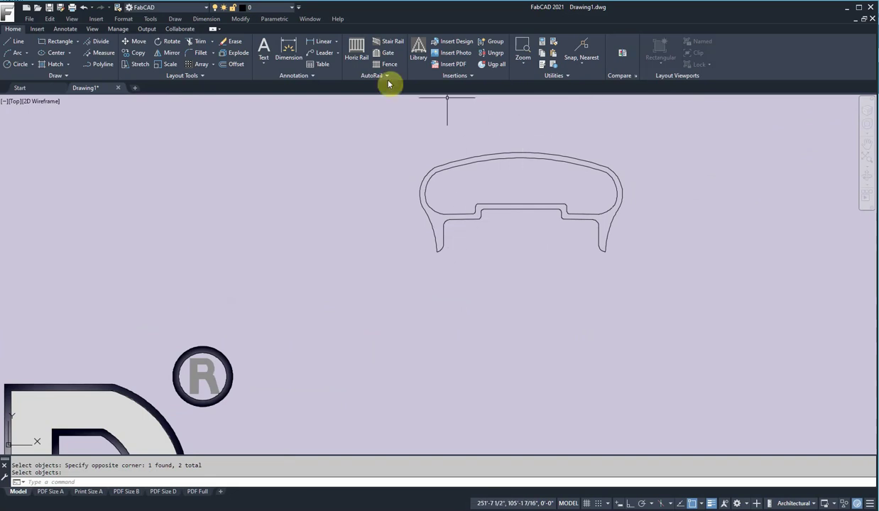
Add an 11/16" vertical dimension left of the rail, from its top to the inner corner
click(317, 43)
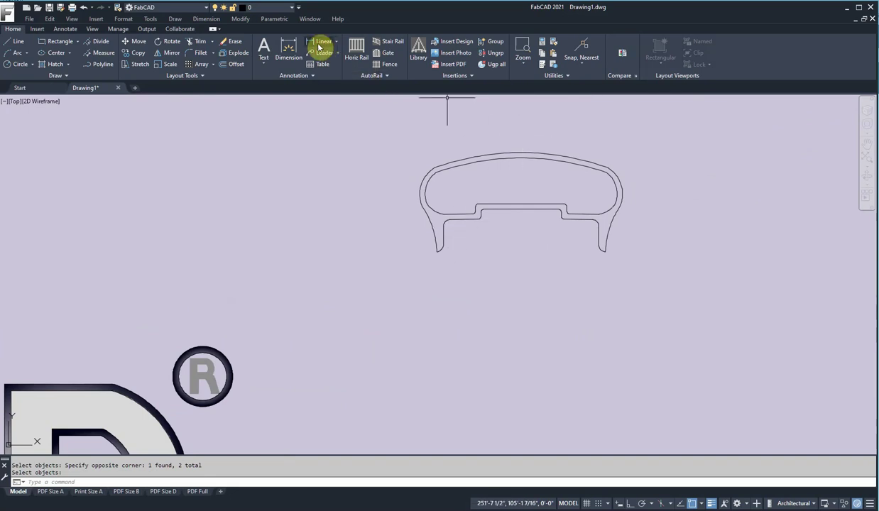
click(520, 152)
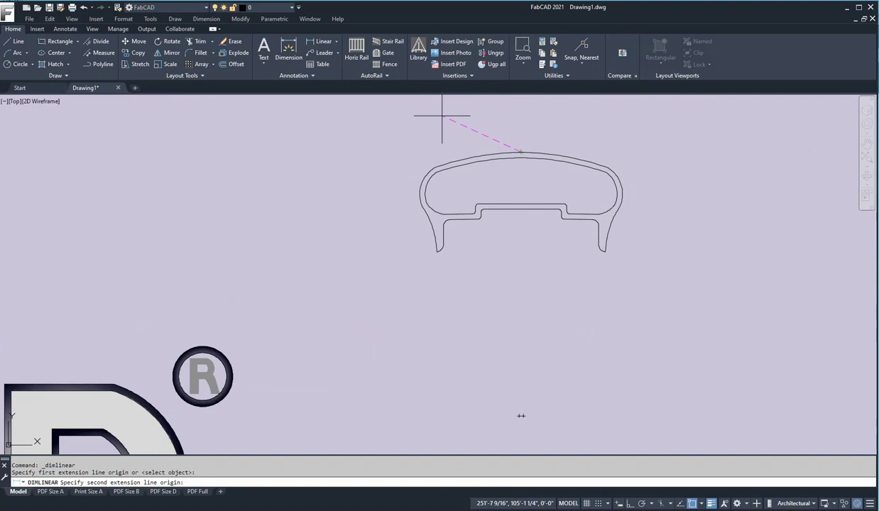
click(462, 220)
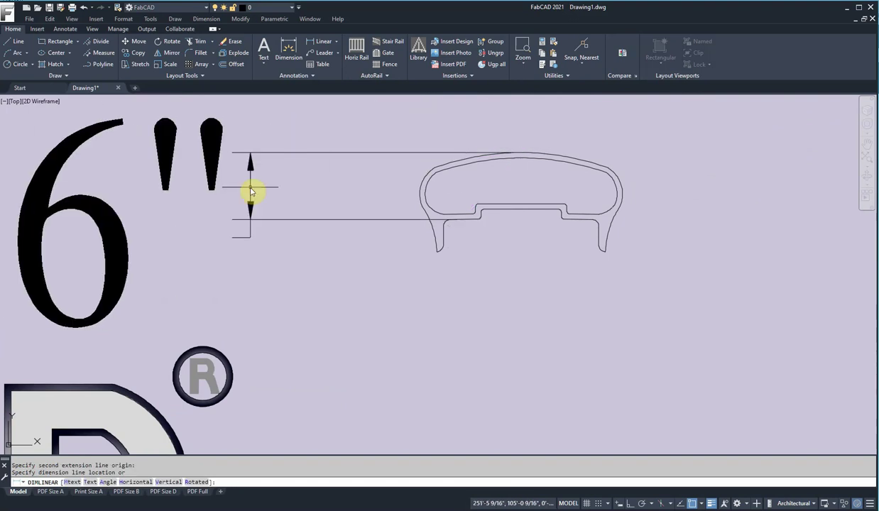
click(251, 190)
scroll(242, 228, down, 3)
scroll(240, 233, down, 4)
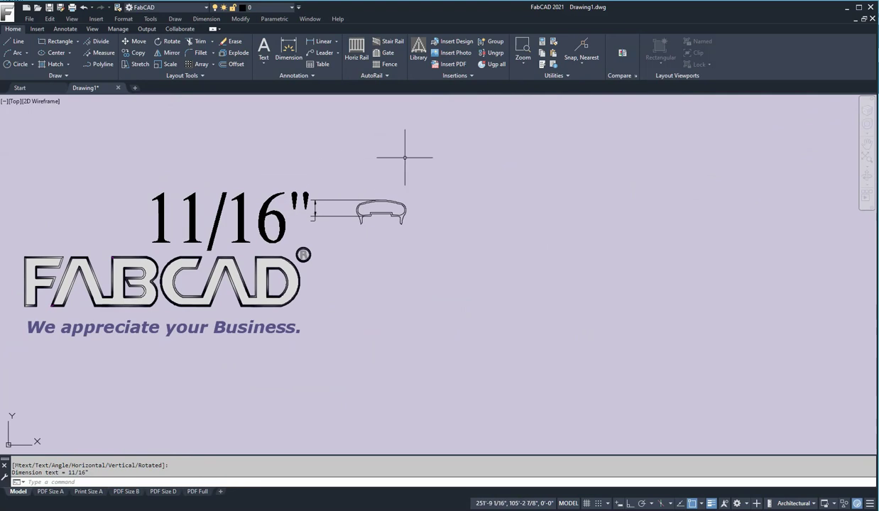
scroll(404, 161, up, 3)
scroll(404, 161, up, 2)
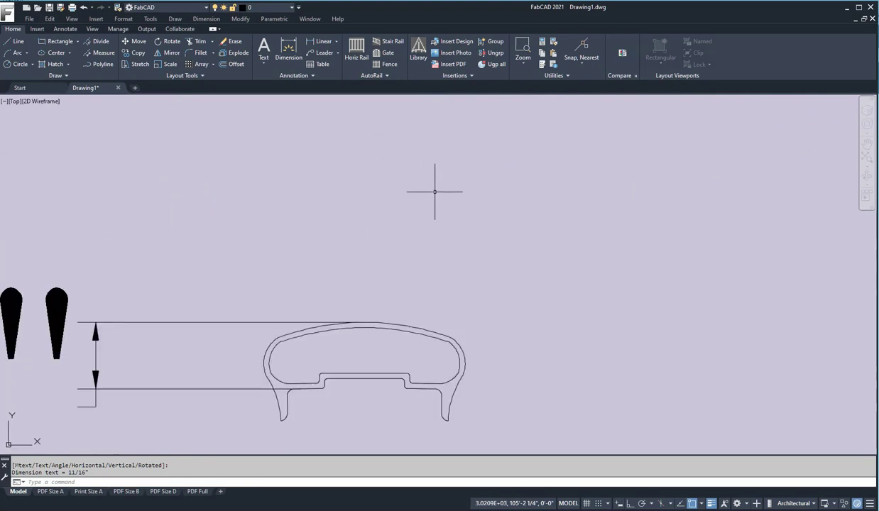
scroll(434, 191, up, 2)
middle_drag(345, 447, 362, 291)
scroll(360, 308, up, 1)
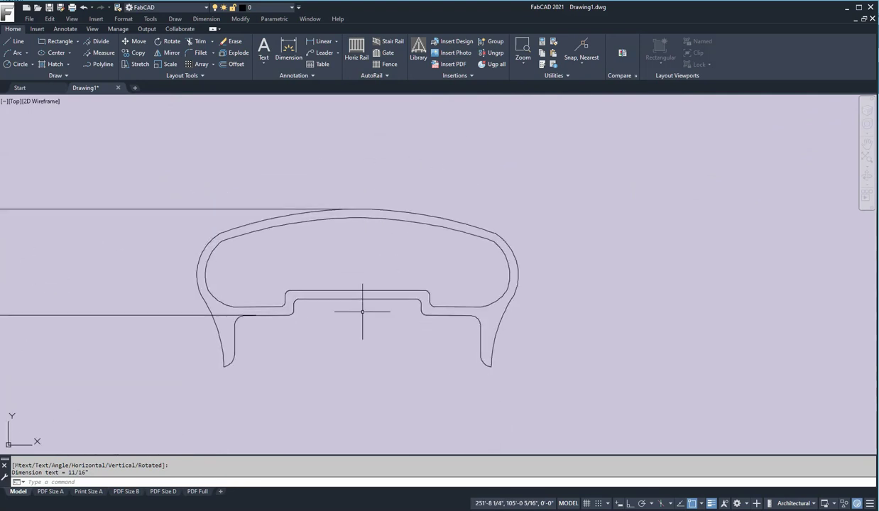
scroll(475, 196, down, 2)
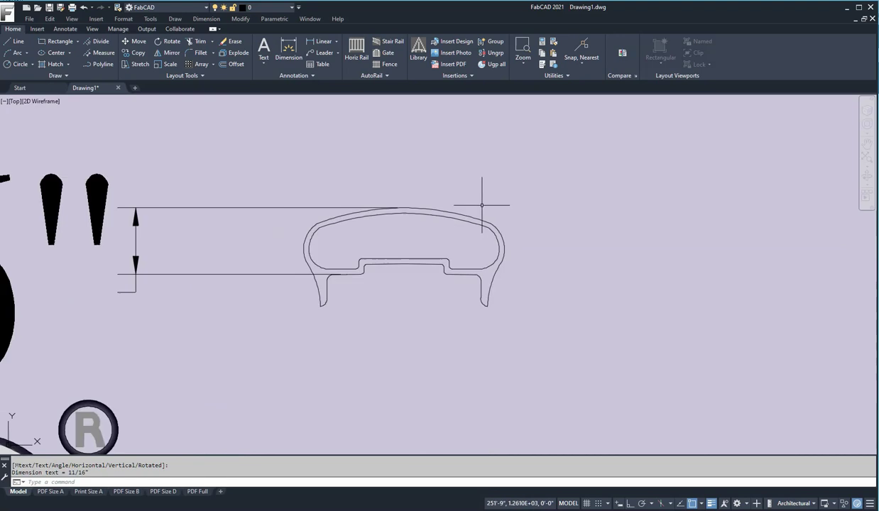
Add a 9/16" dimension right of the rail, from its top to the inner bottom
click(318, 41)
click(412, 208)
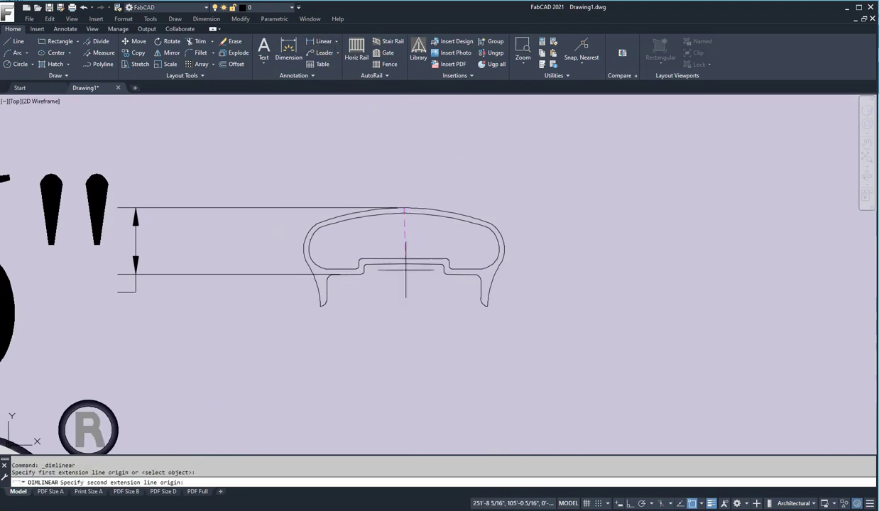
click(402, 264)
click(744, 234)
key(Return)
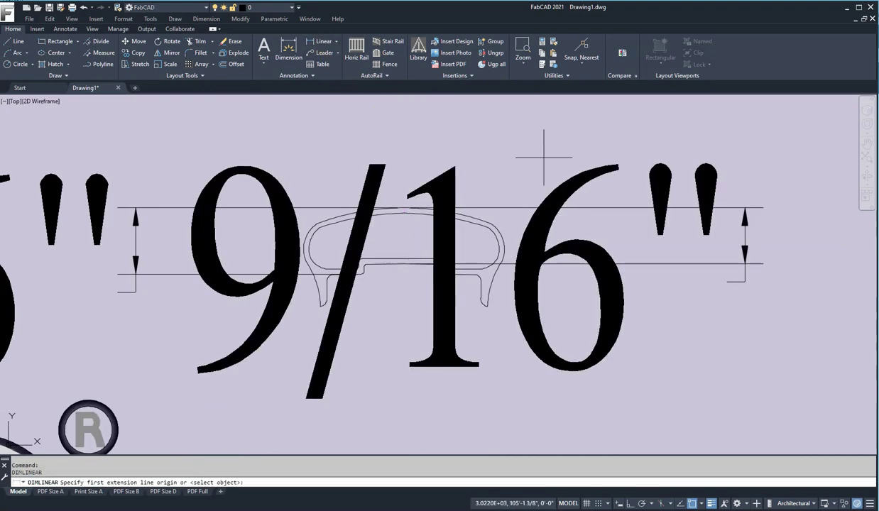
Erase the 9/16" and 11/16" dimensions, leaving the profile undimensioned
click(231, 42)
click(651, 324)
click(595, 185)
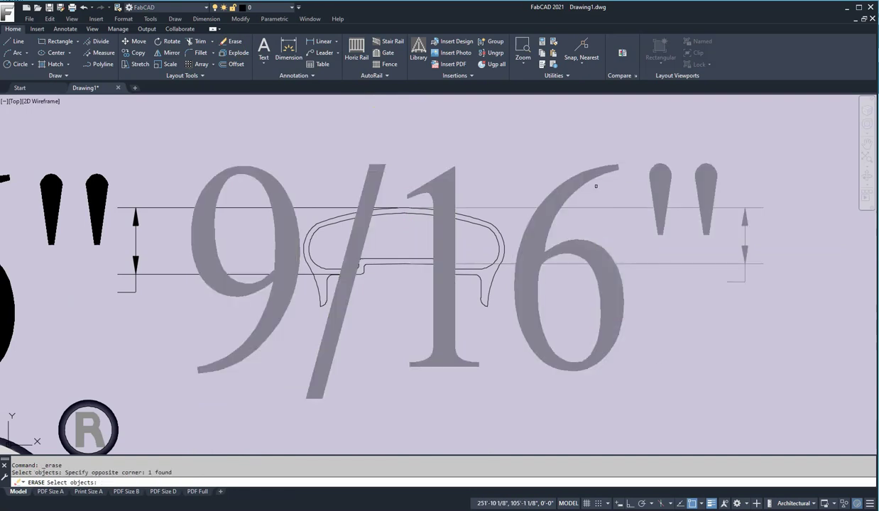
click(196, 303)
click(173, 199)
key(Return)
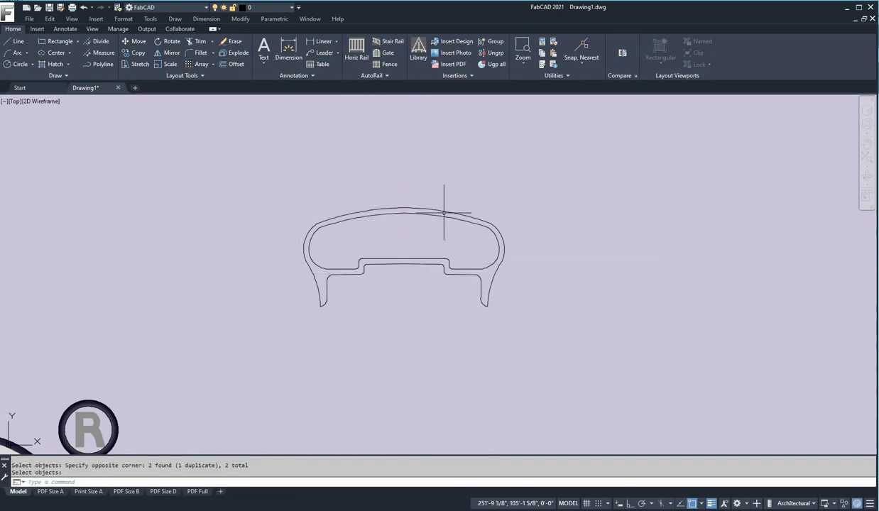
scroll(444, 246, up, 2)
middle_drag(443, 246, 569, 215)
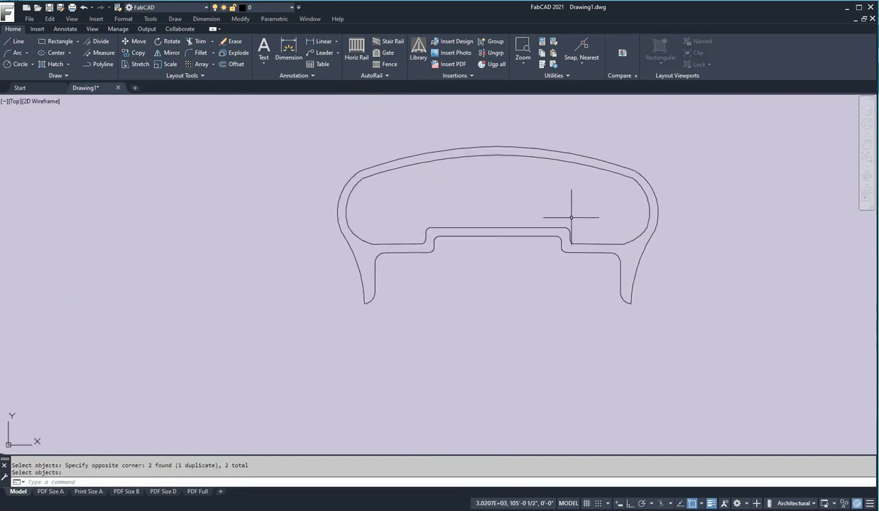
Zoom to extents and erase the FABCAD logo and its slogan with a selection window
scroll(577, 213, down, 2)
scroll(693, 161, down, 3)
middle_click(565, 202)
middle_click(565, 202)
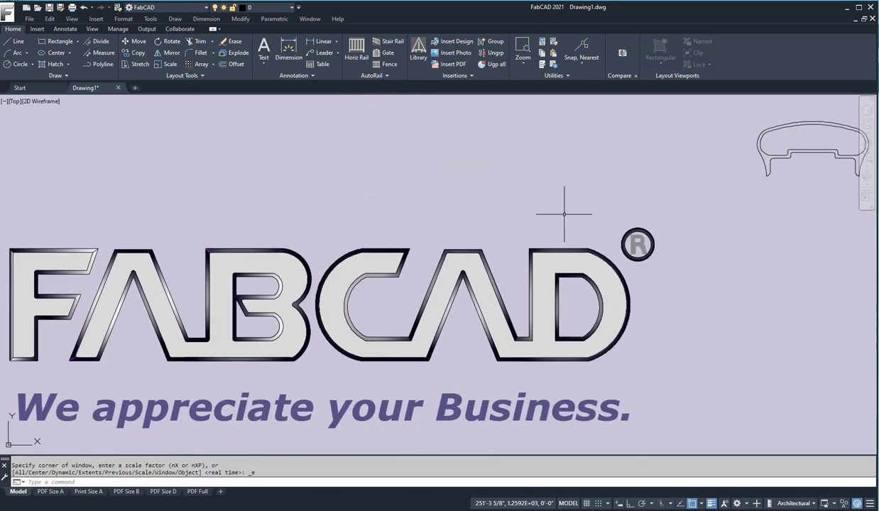
click(225, 41)
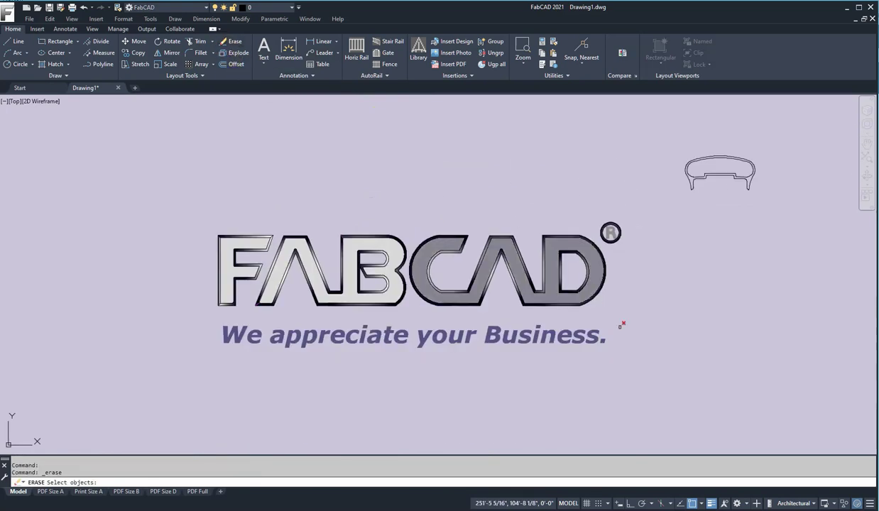
click(647, 377)
click(347, 183)
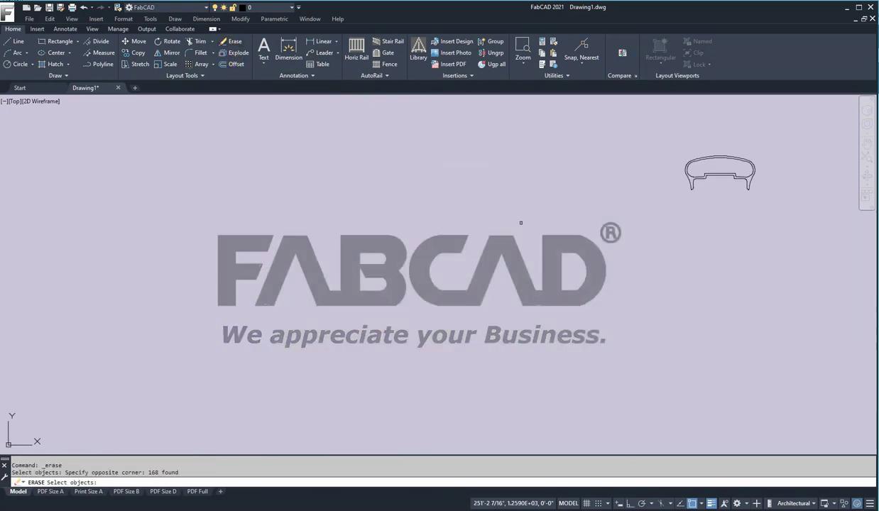
middle_drag(674, 216, 387, 309)
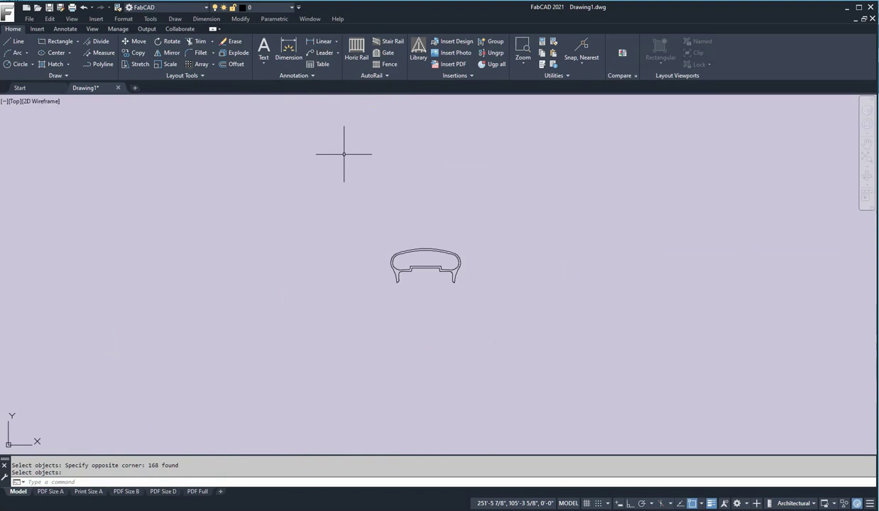
Start Write Blk from the expanded Insertions panel and browse for the block's save location
click(472, 77)
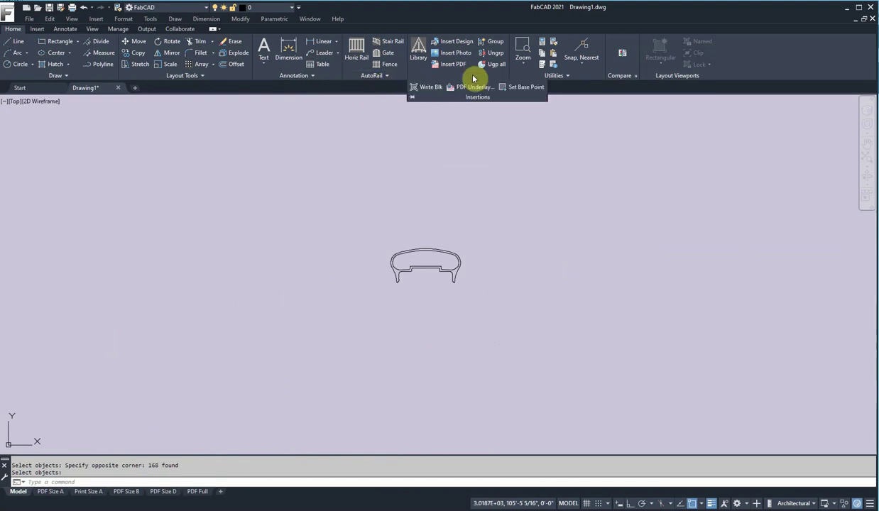
click(429, 89)
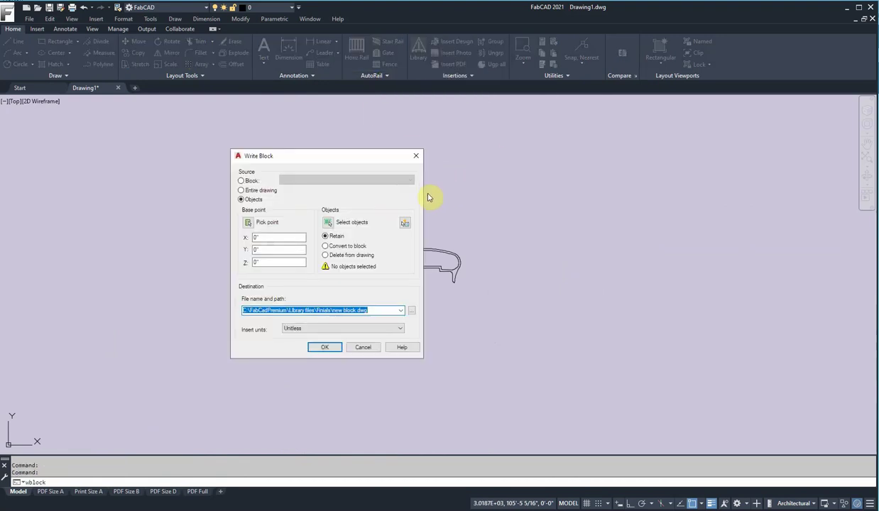
click(303, 310)
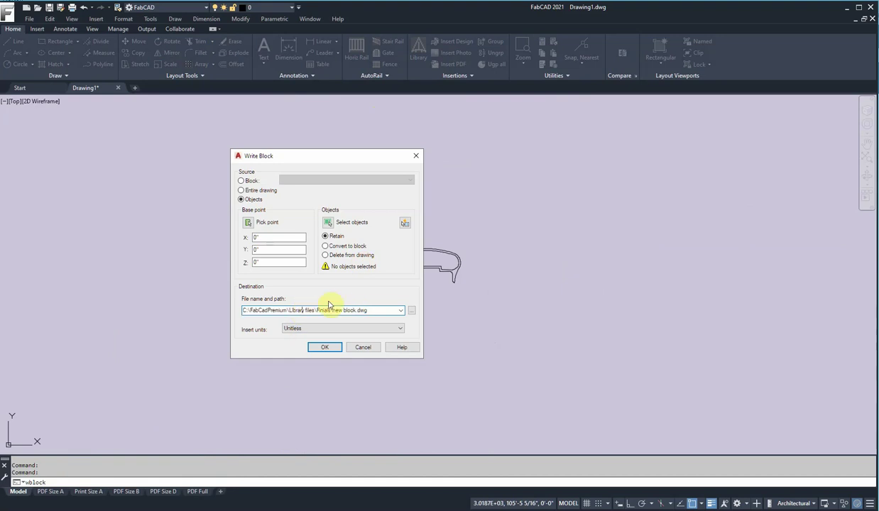
click(412, 313)
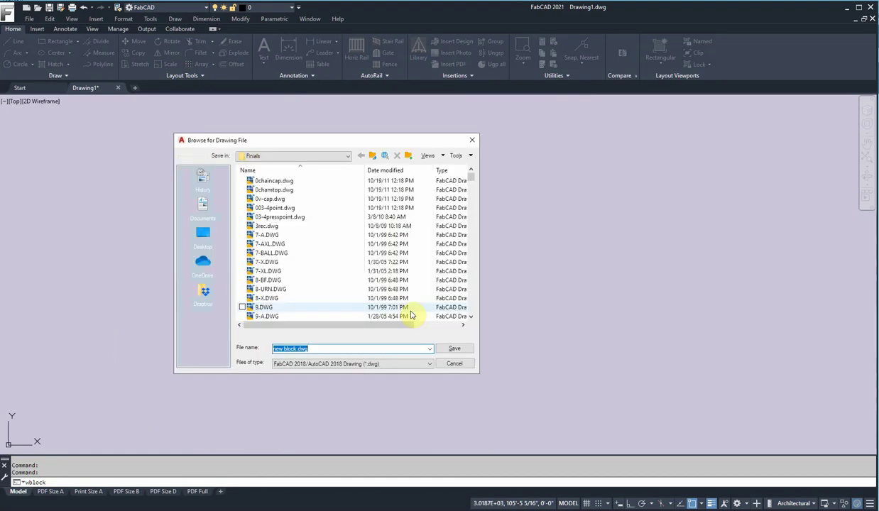
Set the block file to demo1.dwg in C:\FabCadPremium\AutoRail\Blocks
click(348, 159)
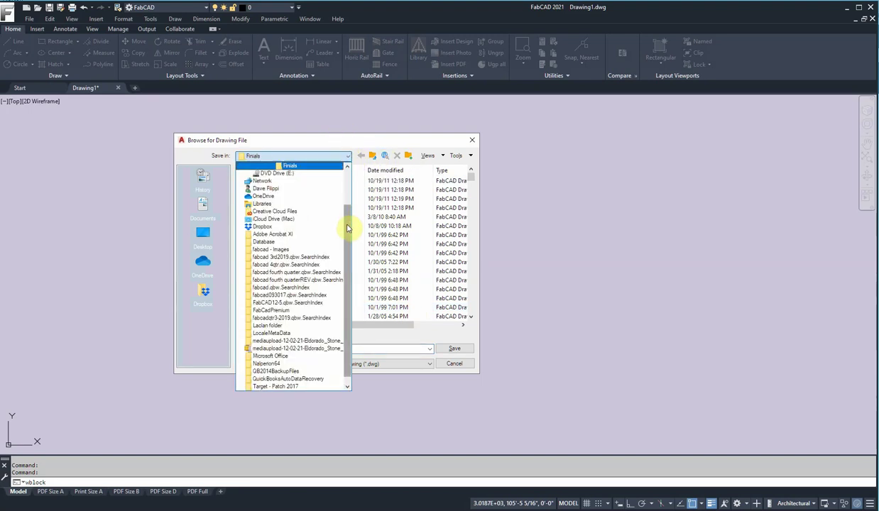
scroll(346, 213, up, 1)
scroll(346, 203, up, 1)
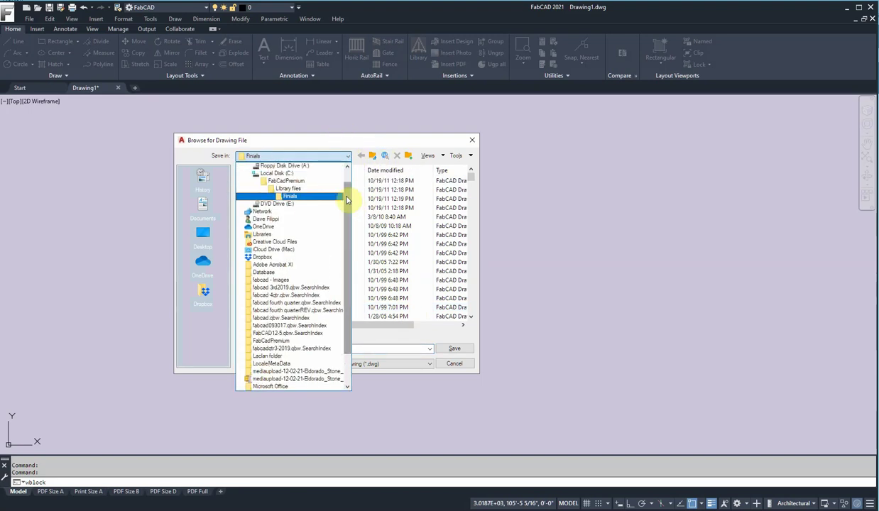
click(295, 184)
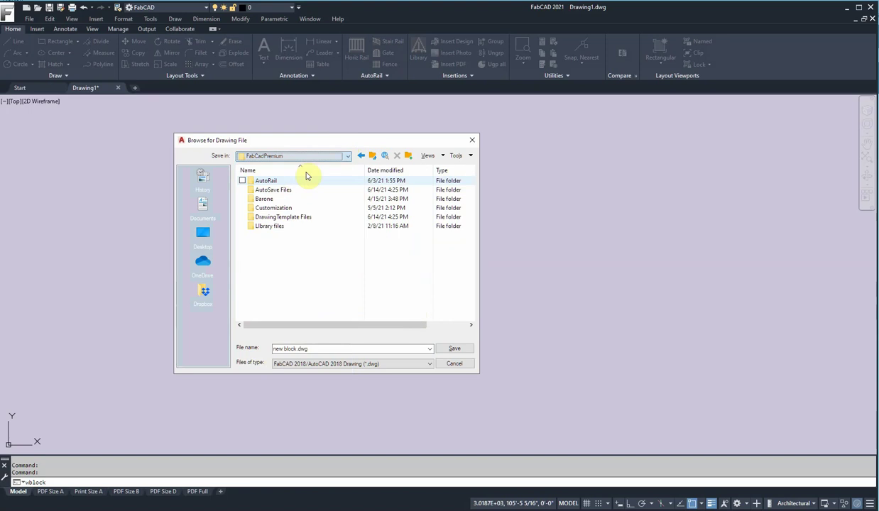
double_click(266, 181)
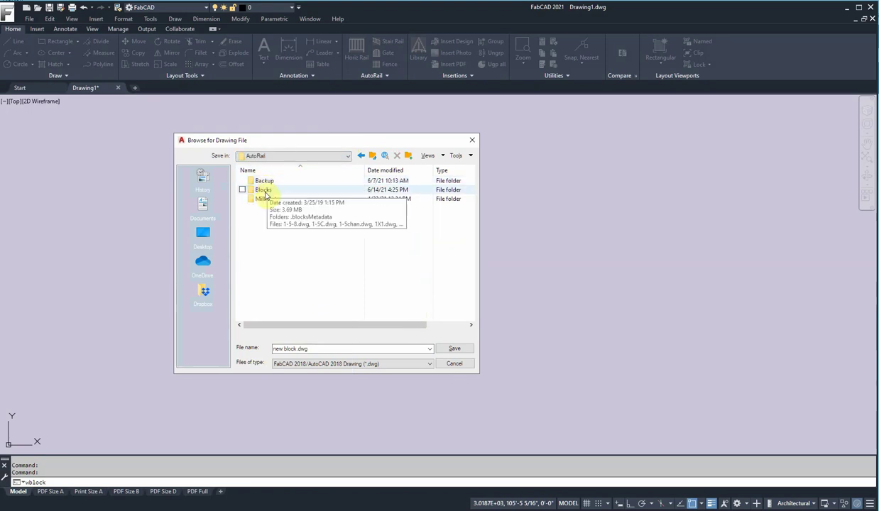
double_click(263, 190)
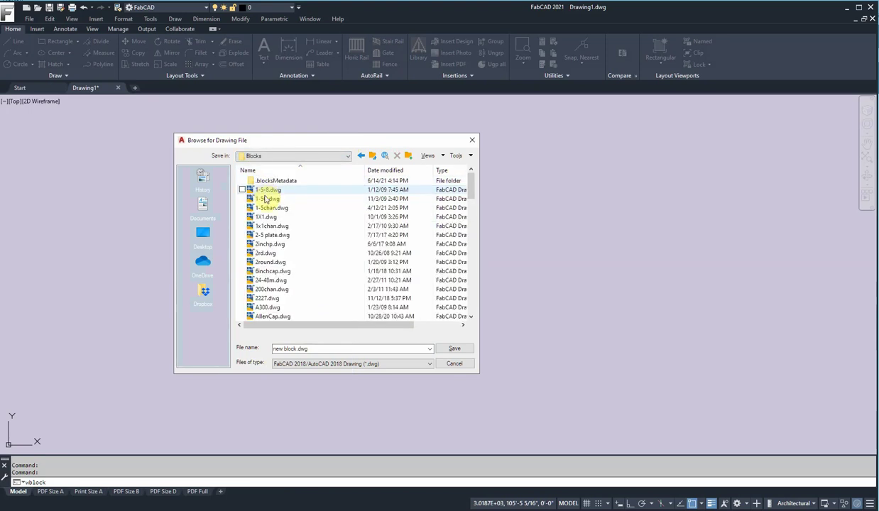
click(313, 348)
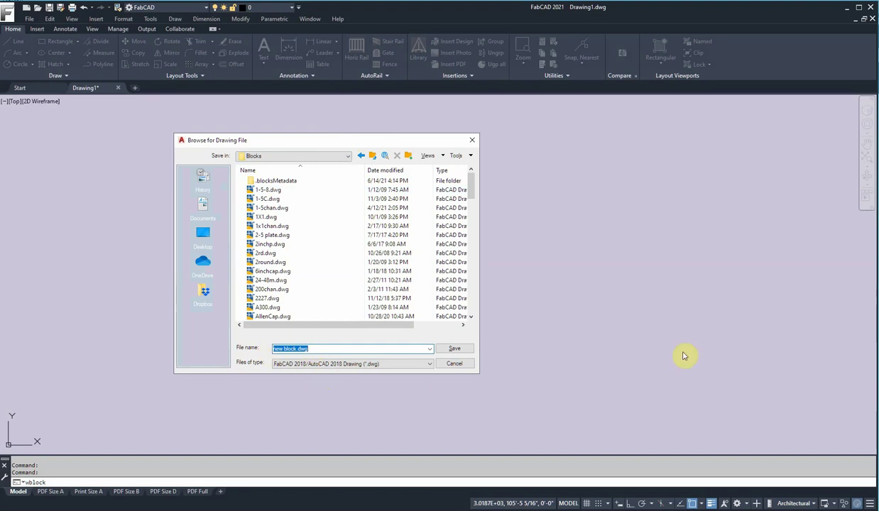
text(d)
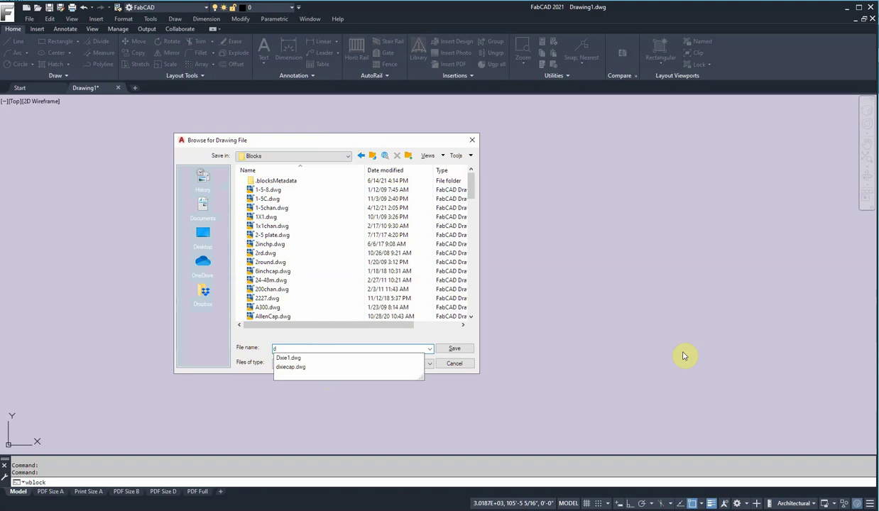
text(emo1)
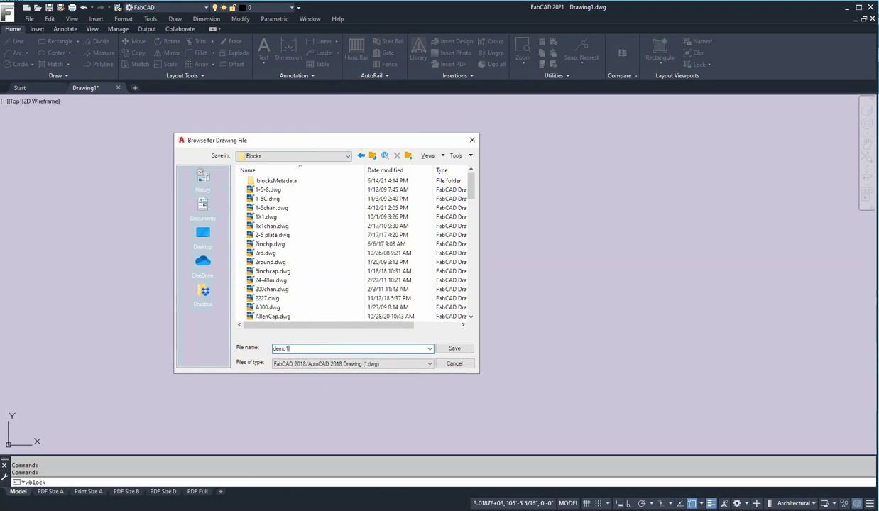
click(441, 351)
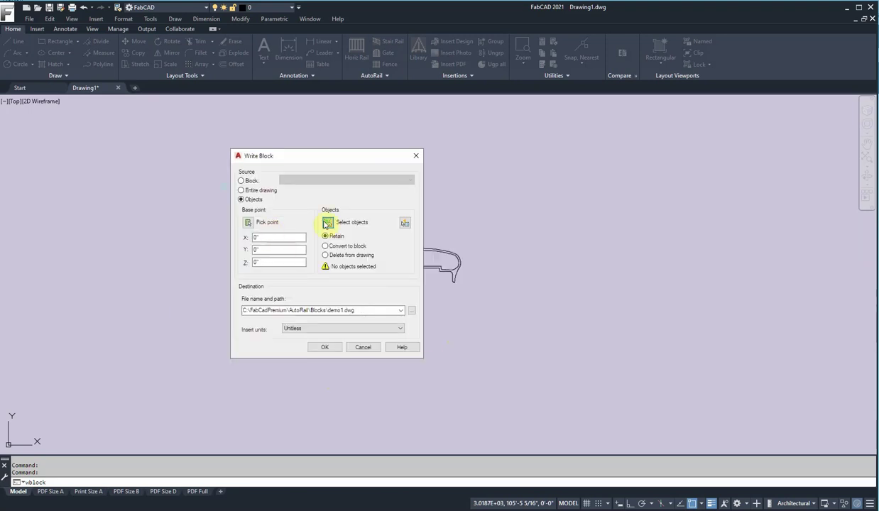
Select the 38-object rail profile, base it on its top edge, and write demo1.dwg
click(326, 223)
click(485, 303)
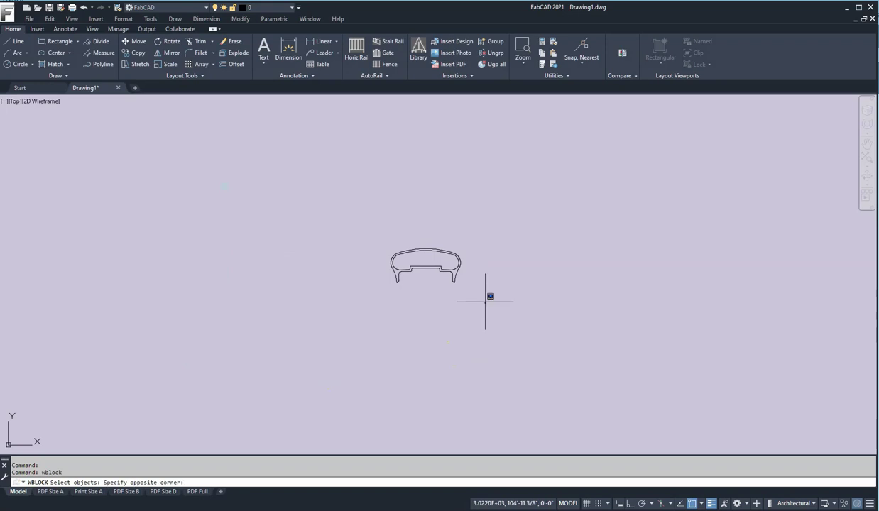
click(375, 228)
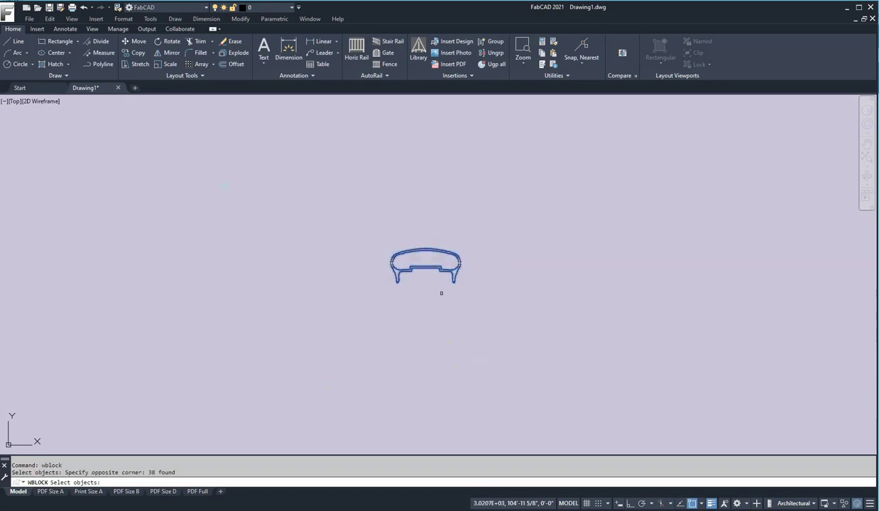
key(Return)
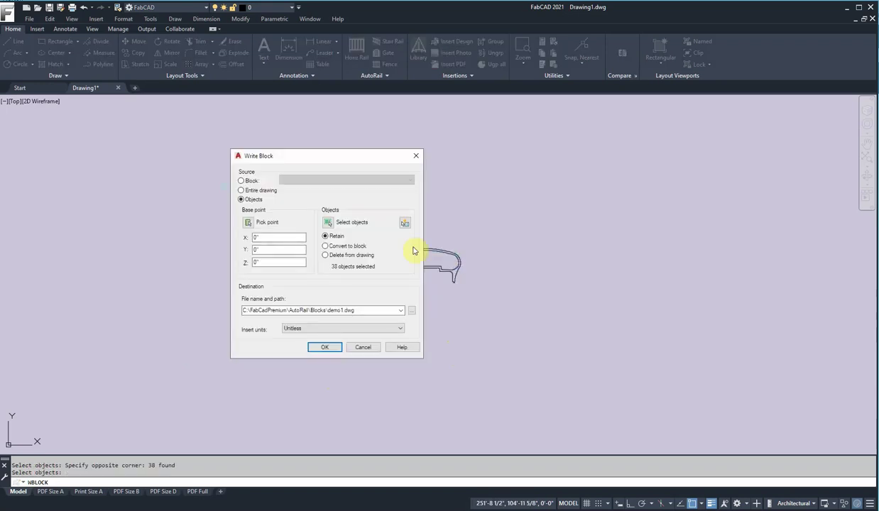
click(248, 224)
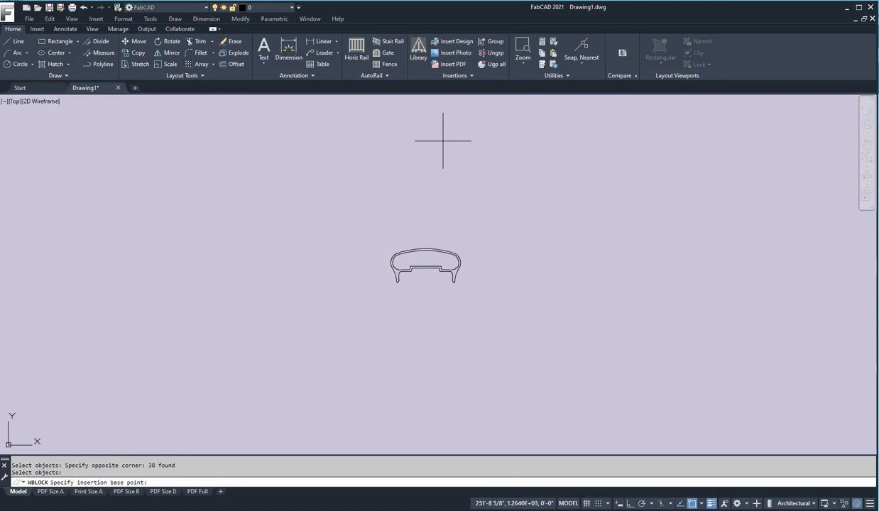
scroll(415, 244, up, 3)
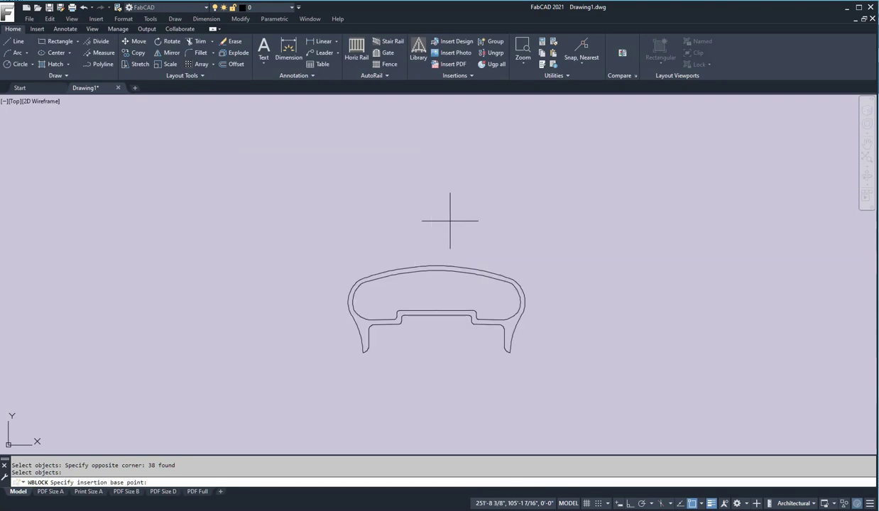
click(435, 267)
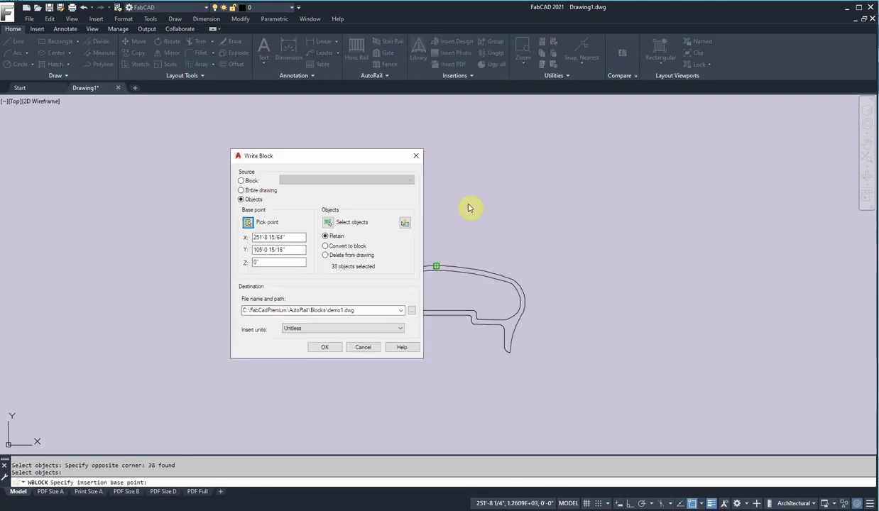
click(325, 347)
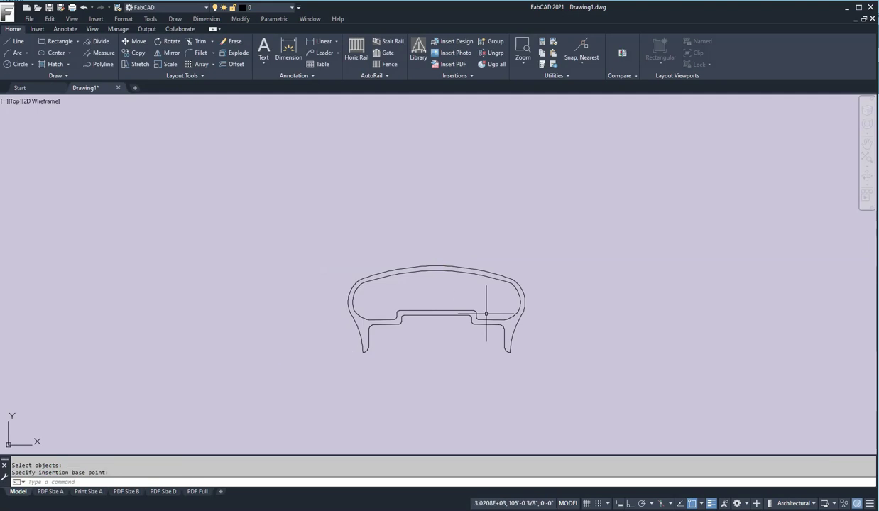
Pan the drawing and open File Explorer with Windows+E
scroll(484, 294, down, 2)
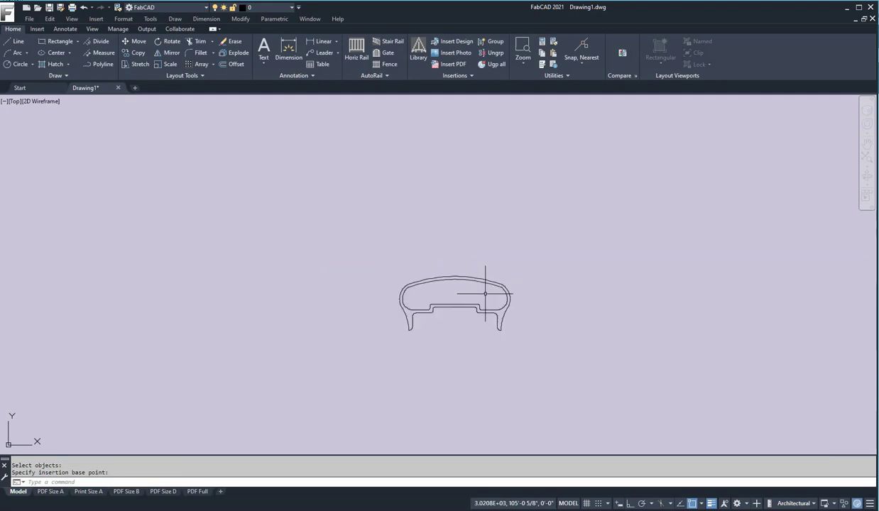
scroll(484, 294, down, 1)
middle_drag(491, 298, 394, 256)
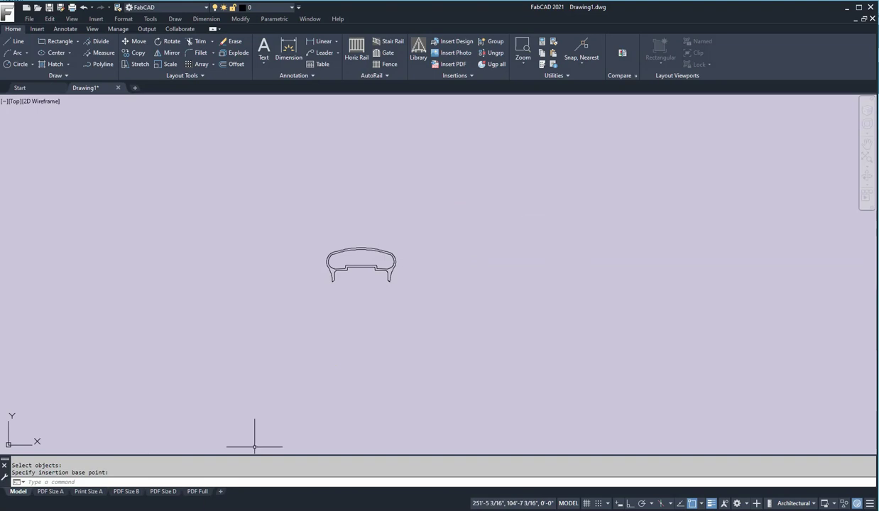
key(super+e)
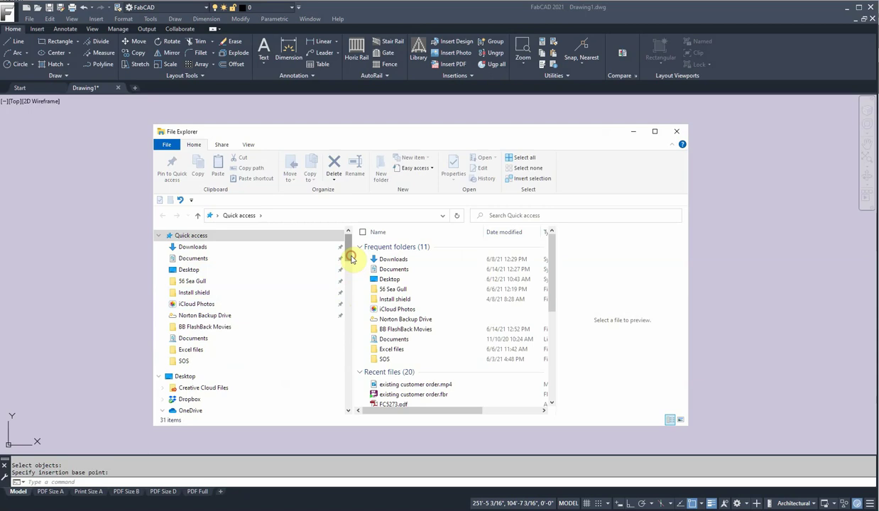
Check that demo1.dwg is in C:\FabCadPremium\AutoRail\Blocks, then close File Explorer
drag(349, 249, 344, 347)
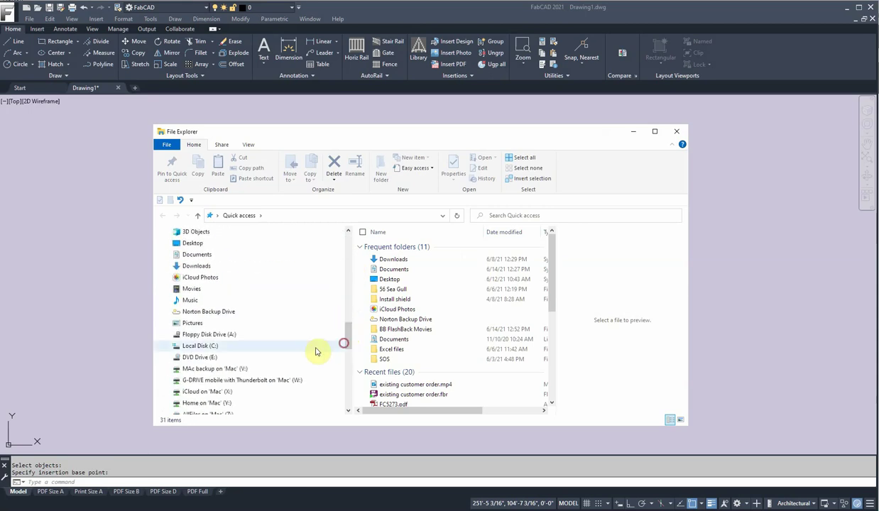
click(165, 350)
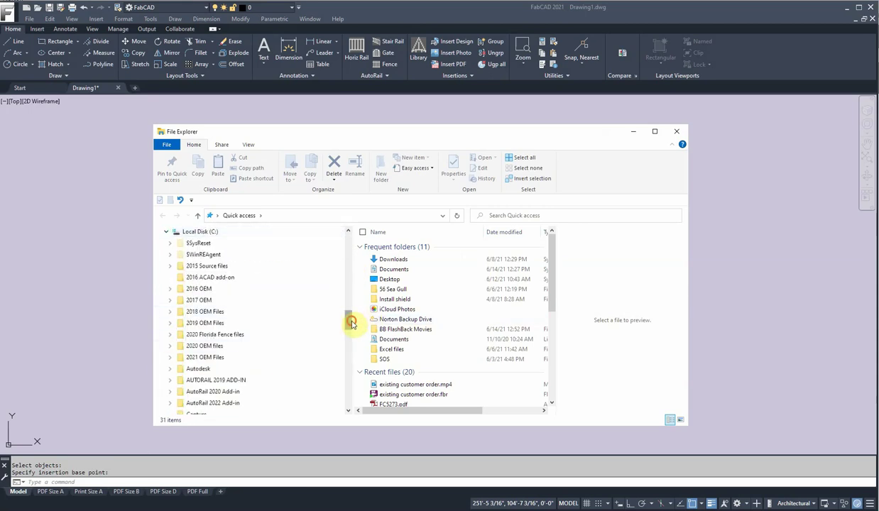
drag(350, 319, 351, 339)
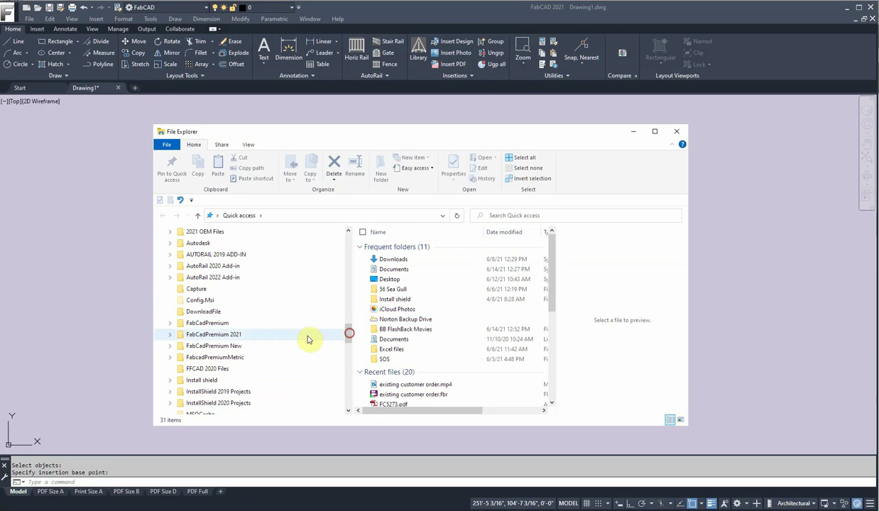
click(171, 323)
click(173, 335)
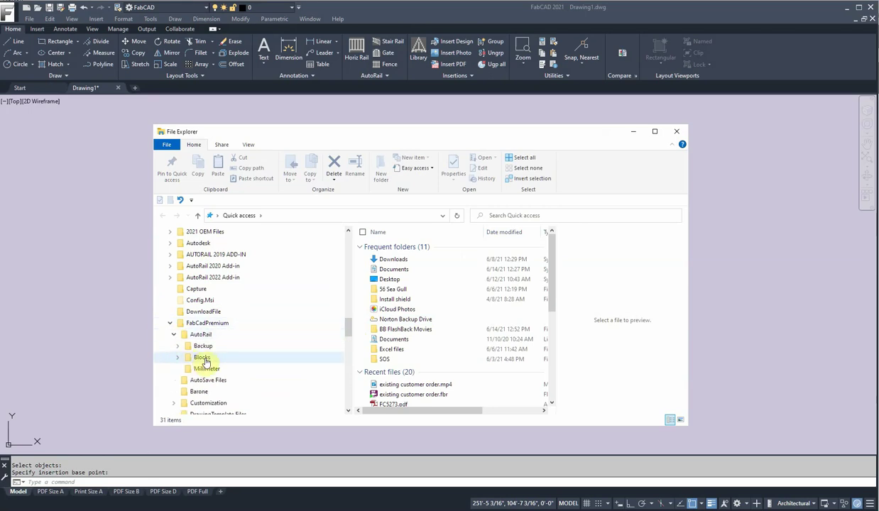
click(202, 357)
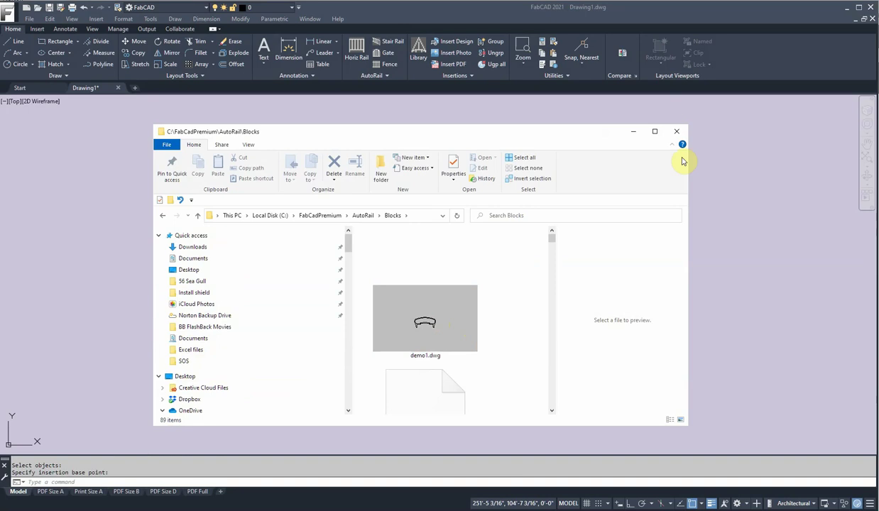
click(678, 135)
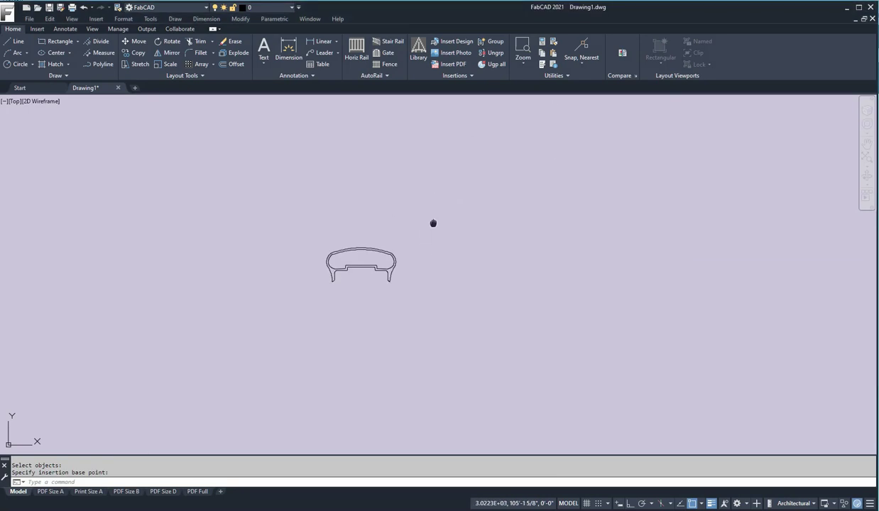
middle_drag(434, 222, 400, 222)
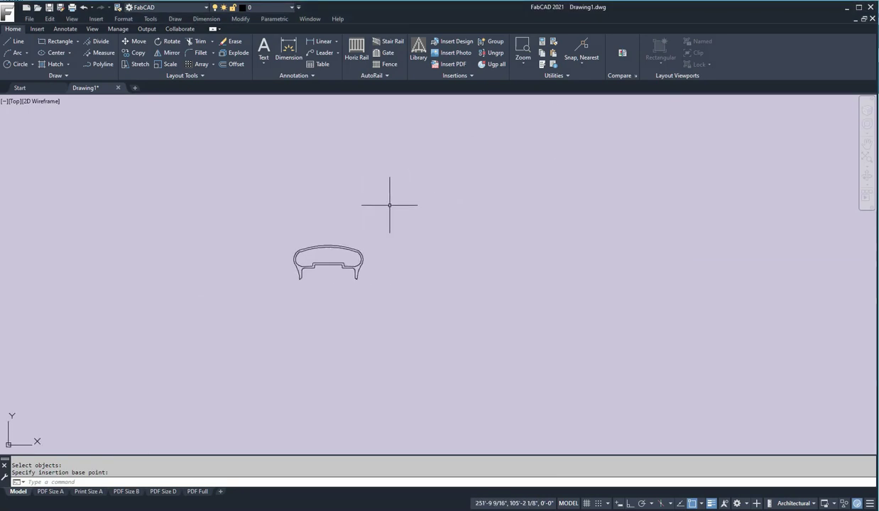
click(357, 53)
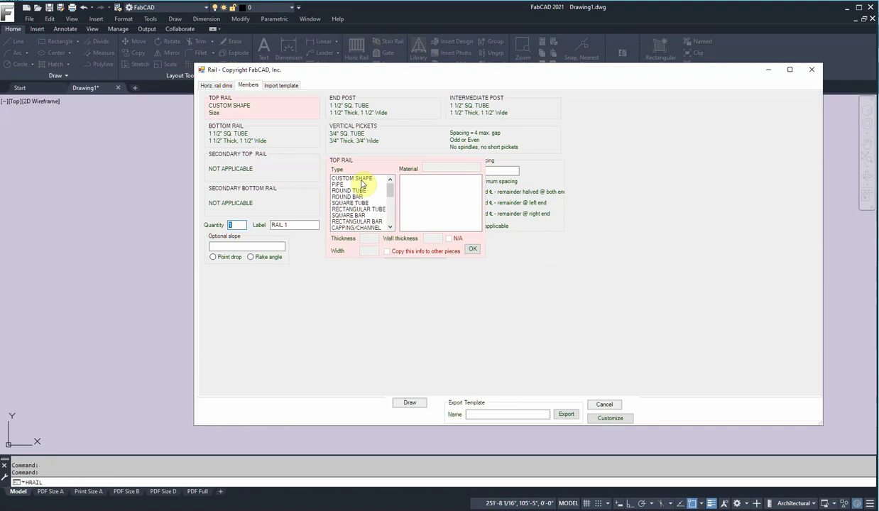
click(354, 178)
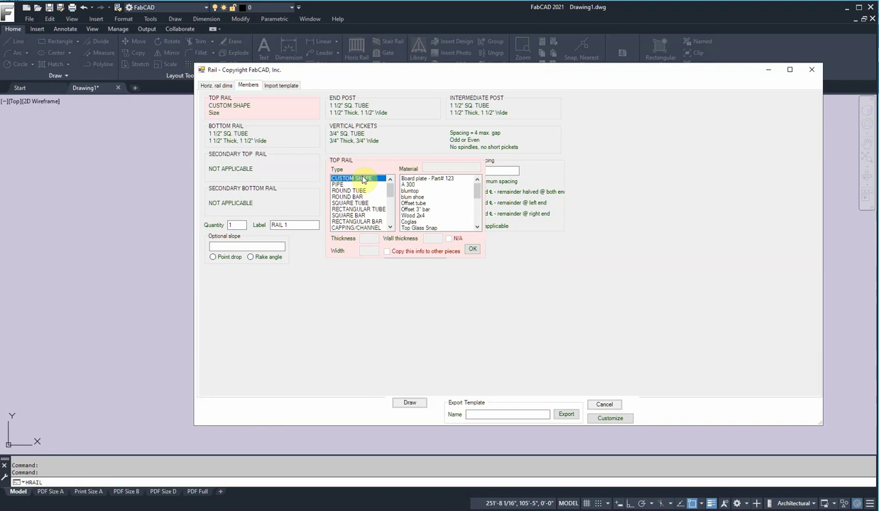
scroll(476, 193, down, 3)
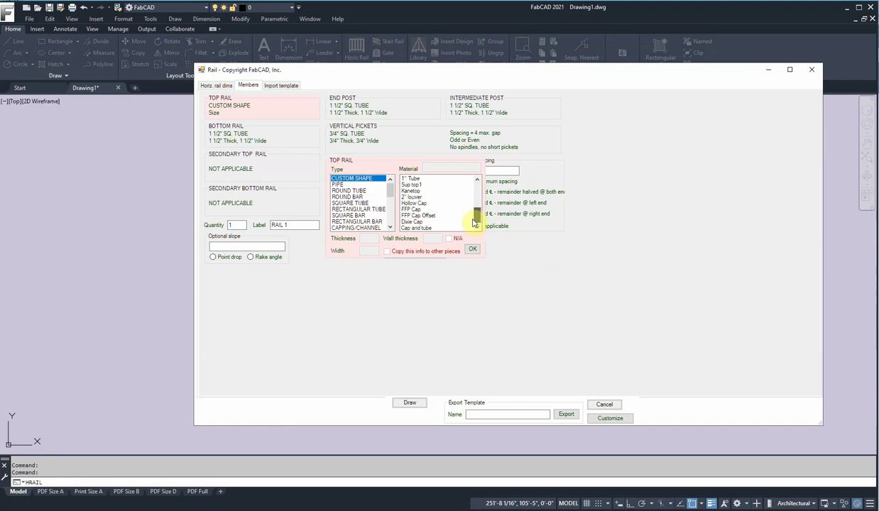
scroll(479, 188, up, 3)
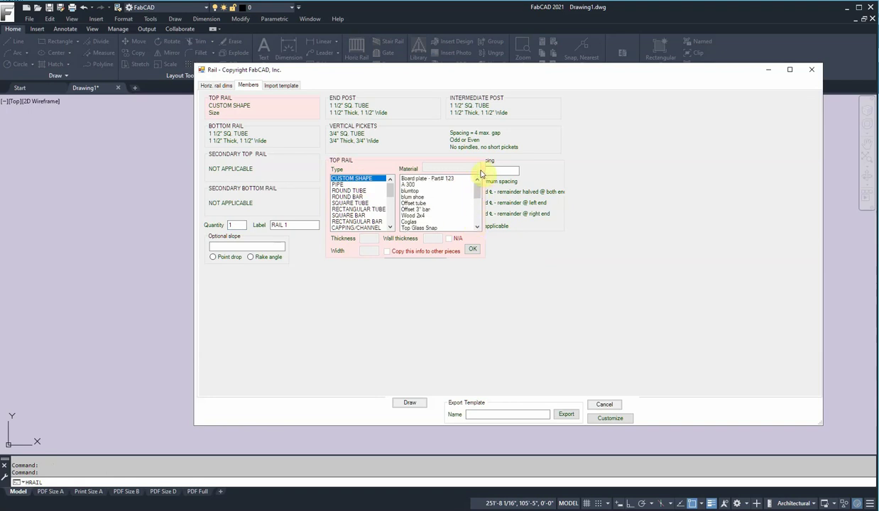
click(472, 250)
click(525, 267)
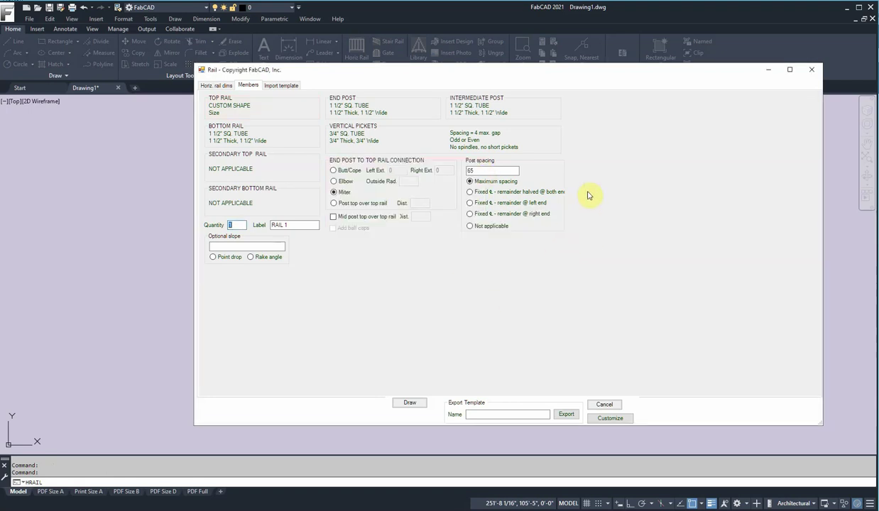
click(811, 70)
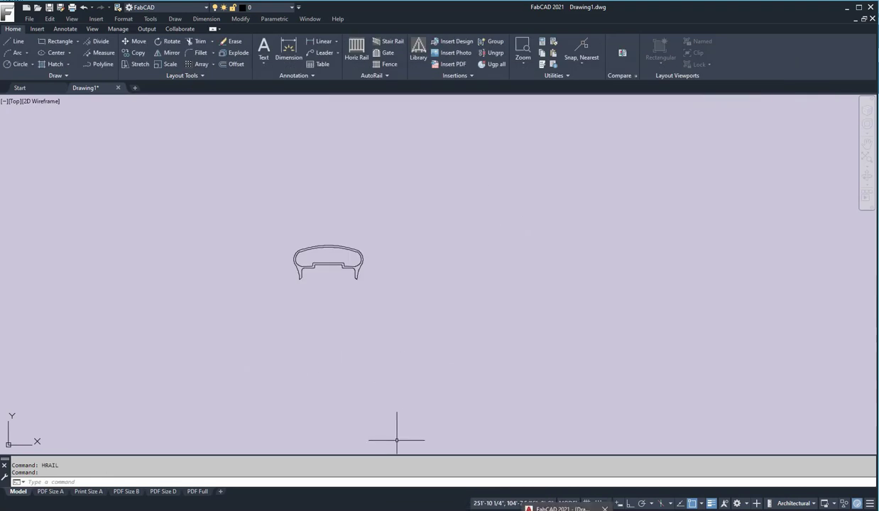
Open the material selection customization in the AutoRail Customize settings
click(386, 78)
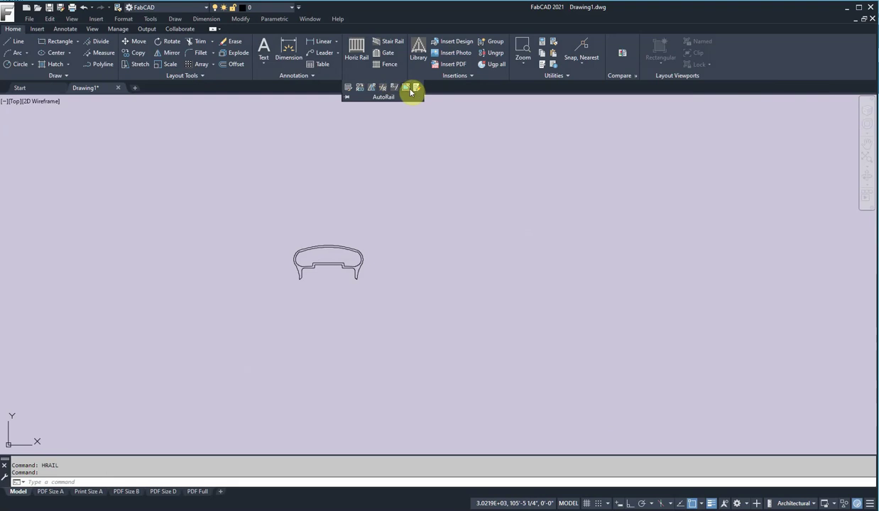
click(417, 88)
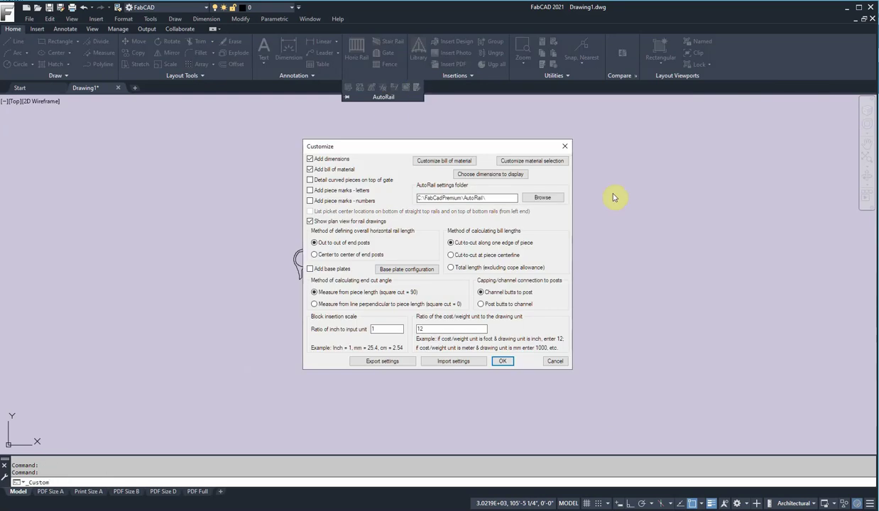
click(545, 161)
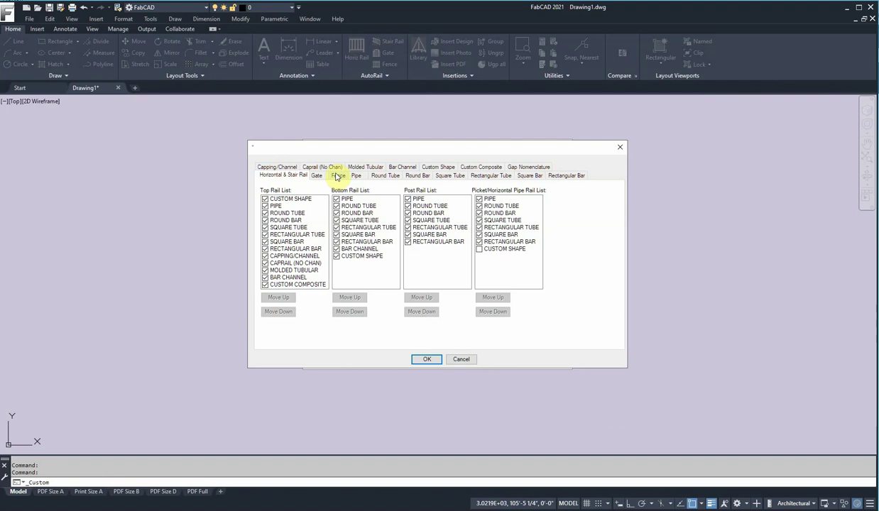
Copy the FFP Cap Custom Shape entry as the basis for a new item
click(440, 167)
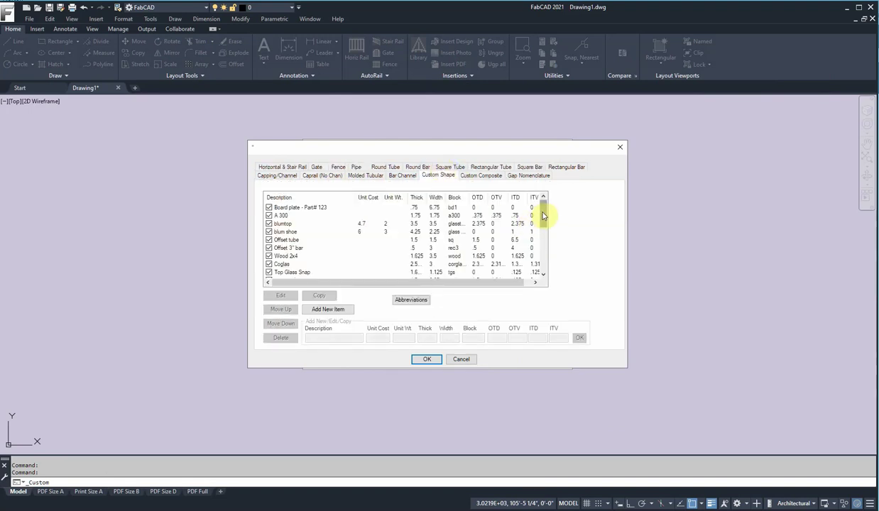
scroll(545, 226, down, 1)
drag(545, 226, 543, 230)
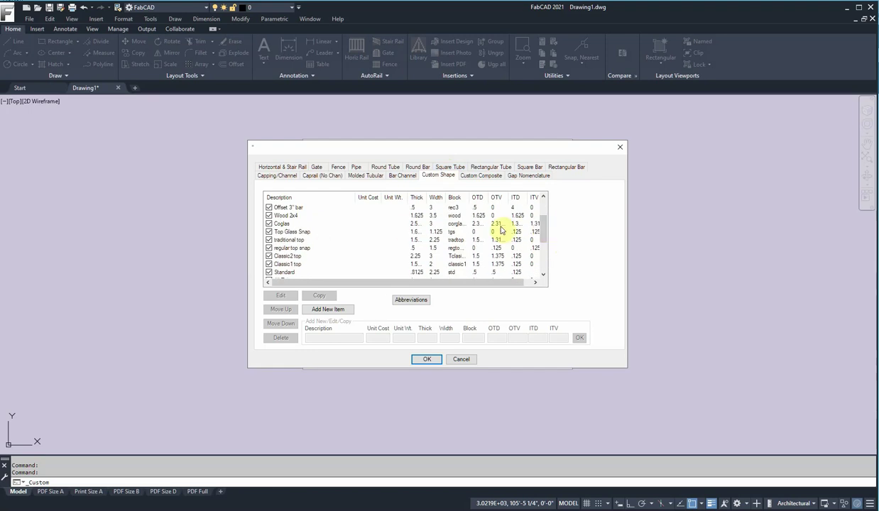
mouse_move(543, 235)
mouse_down()
mouse_move(544, 255)
mouse_move(544, 249)
mouse_up()
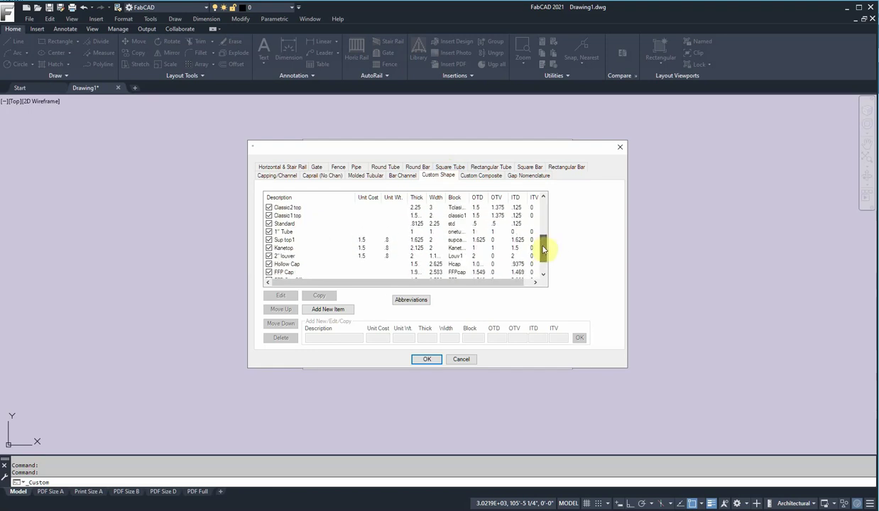
click(284, 273)
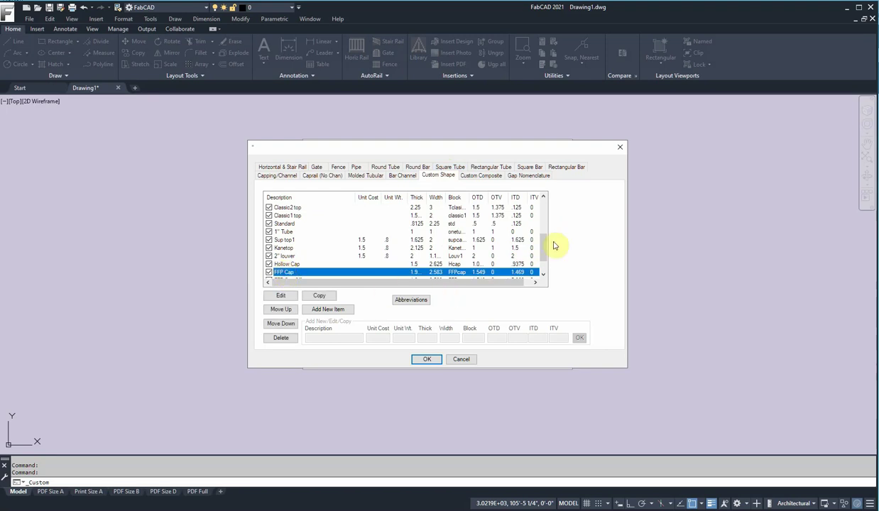
scroll(546, 257, down, 1)
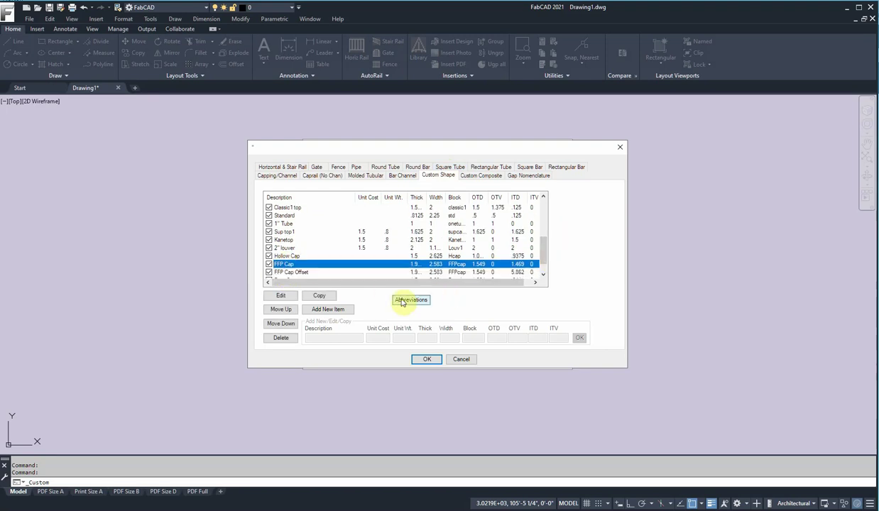
click(319, 296)
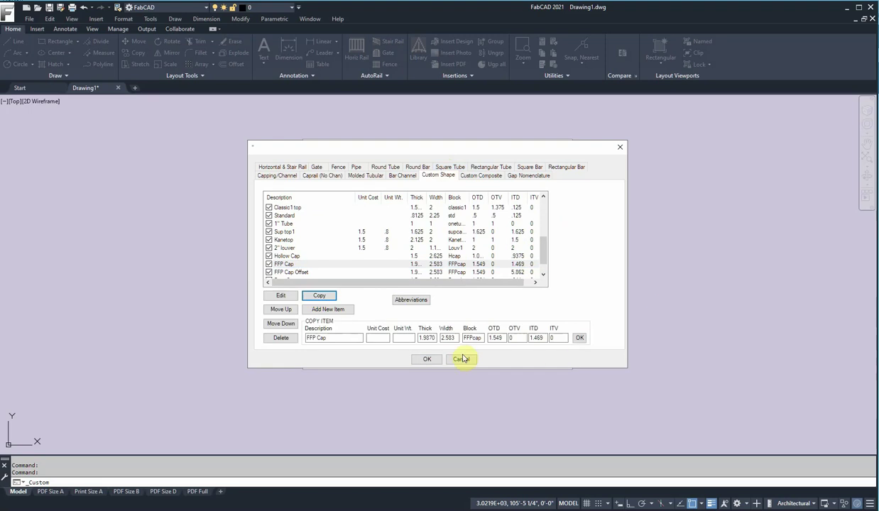
Rename the copy to Demo Cap with thickness 1, width 2 and block Demo1
drag(336, 338, 239, 337)
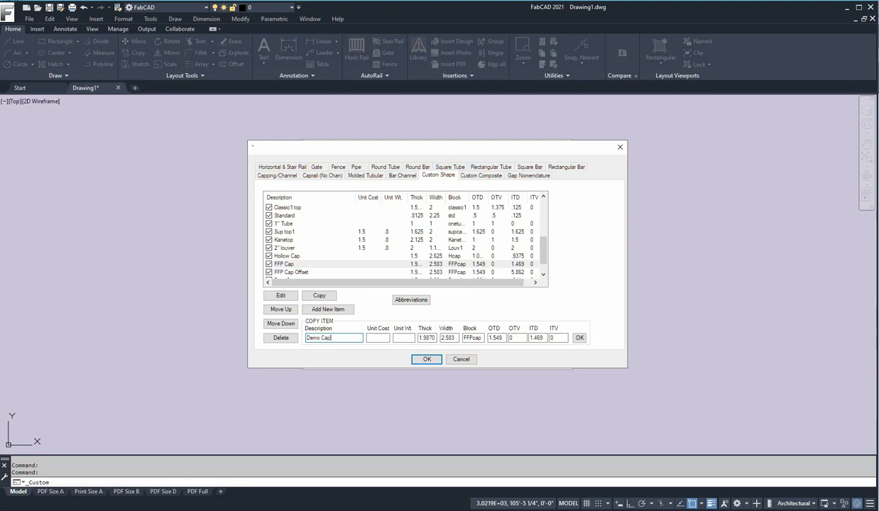
click(379, 338)
click(398, 337)
drag(435, 338, 409, 340)
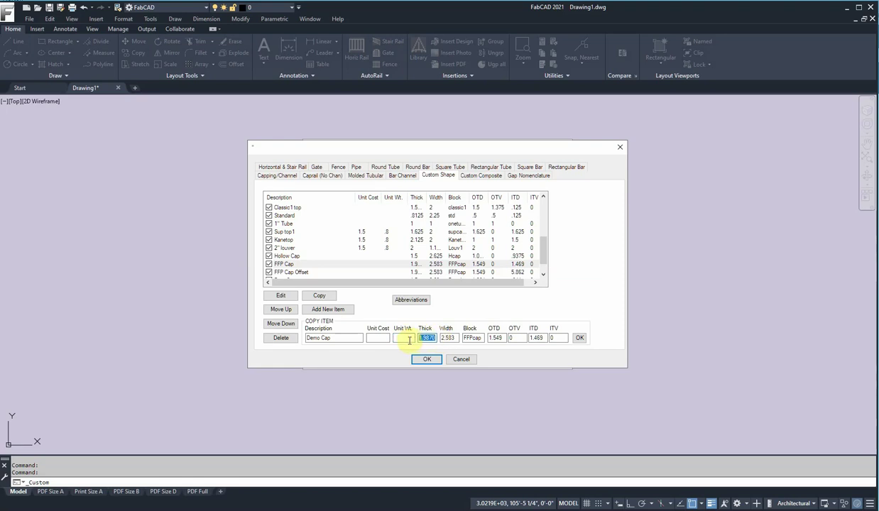
text(1)
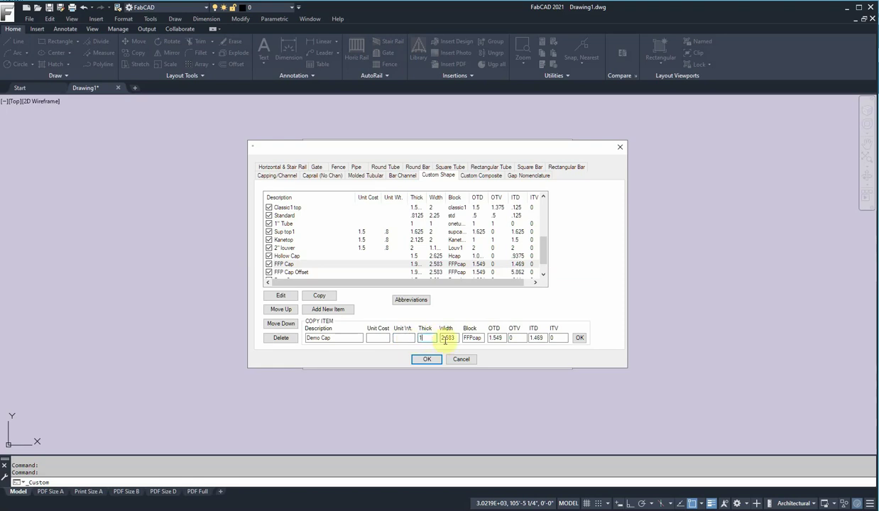
drag(457, 338, 422, 339)
text(2)
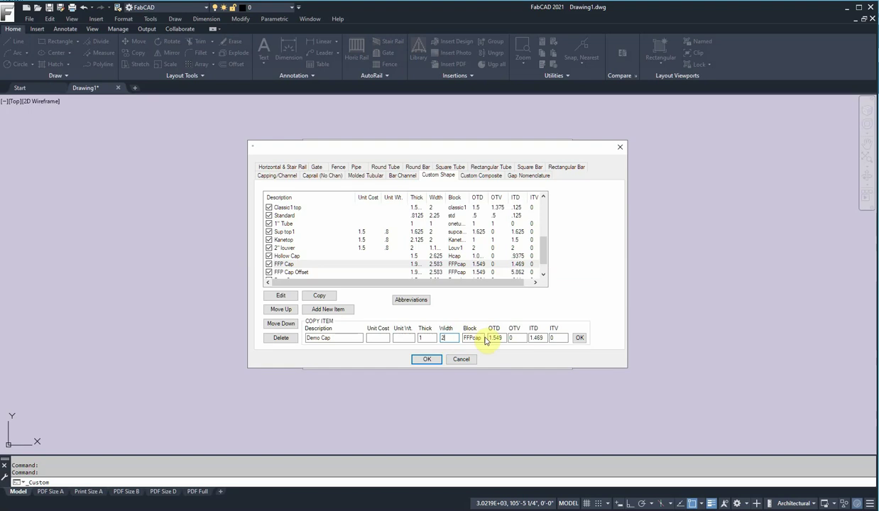
drag(483, 337, 439, 340)
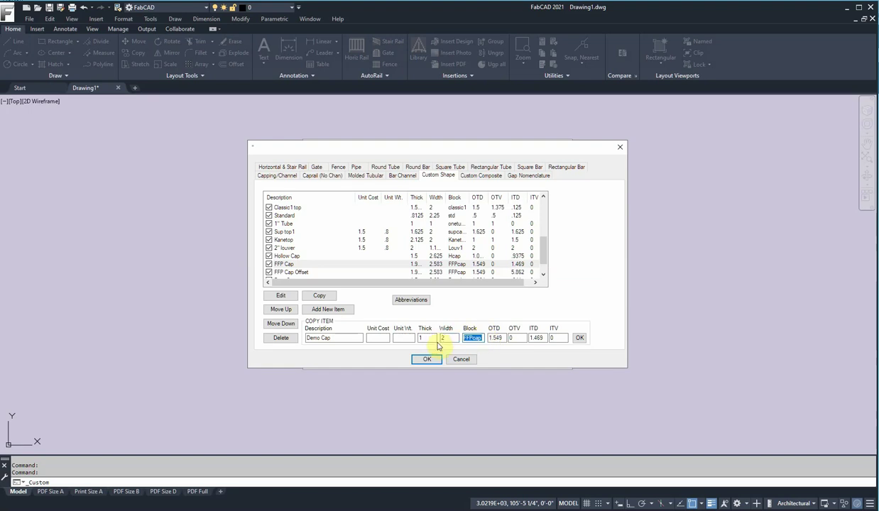
text(Demo1)
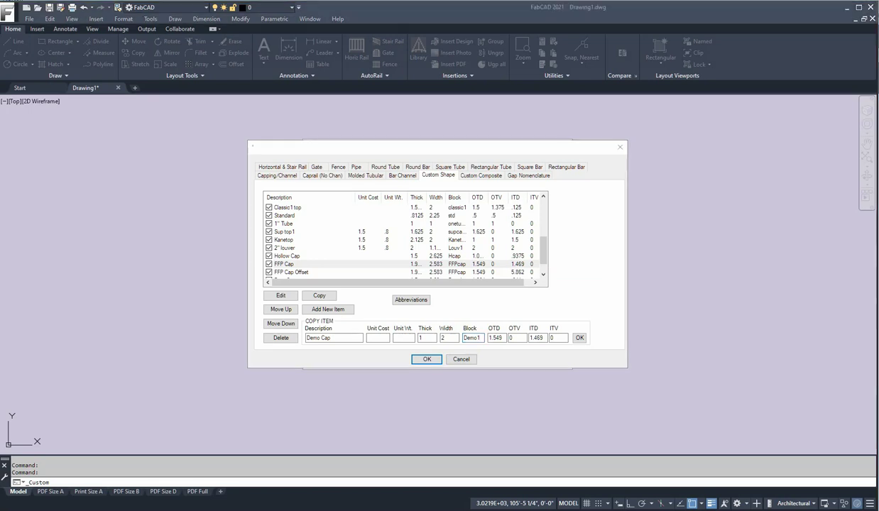
double_click(497, 339)
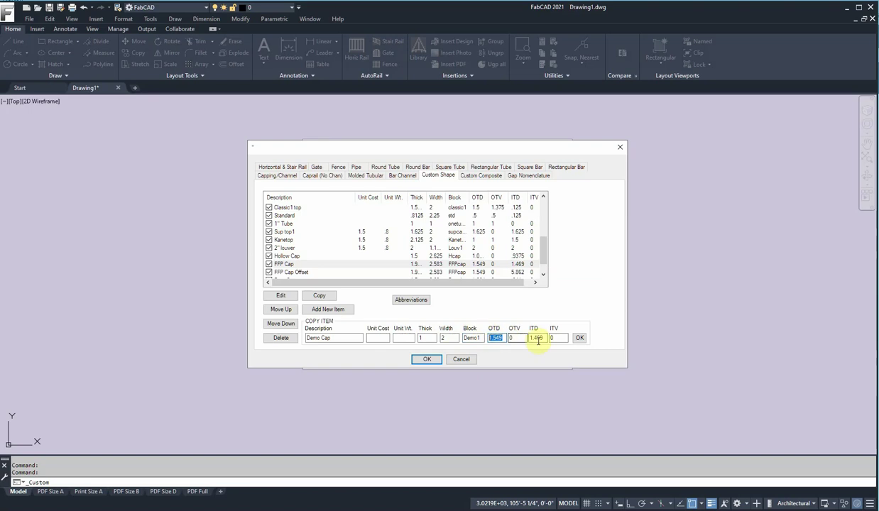
double_click(530, 339)
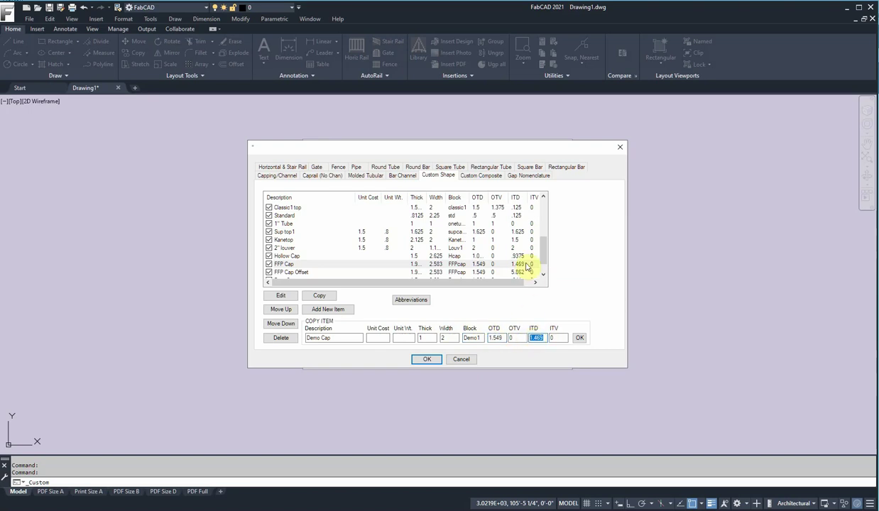
View the Gap Nomenclature diagram showing the OTD, ITD, OTV, ITV, IBV and IBD gaps
click(529, 175)
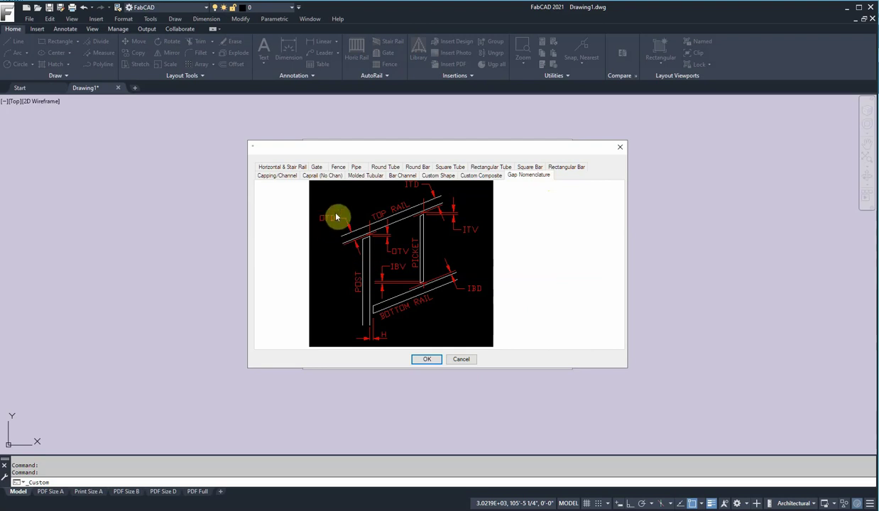
drag(500, 150, 506, 180)
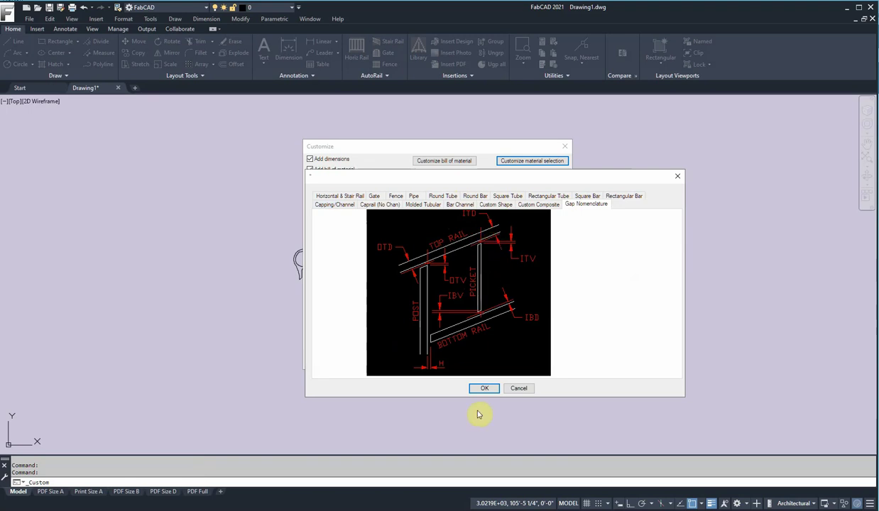
Set Demo Cap's OTD to .6375 and ITD to .5625, add it, and close material selection
click(484, 389)
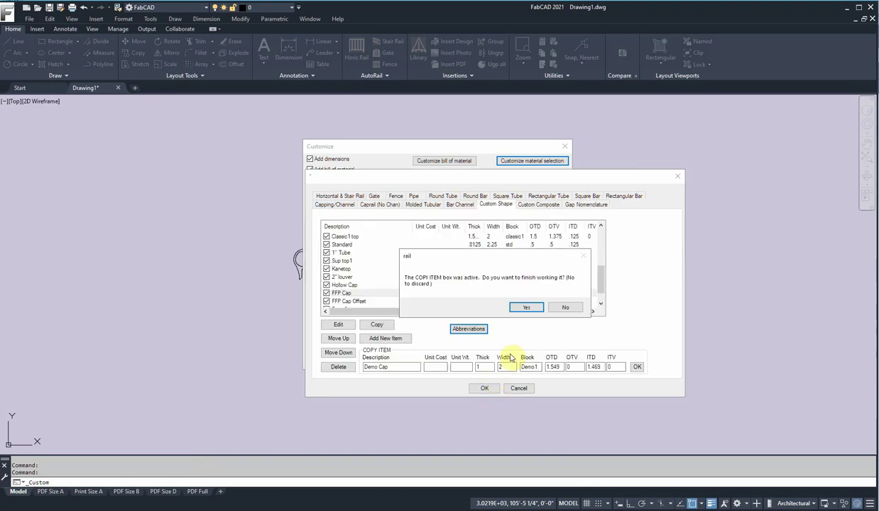
click(527, 308)
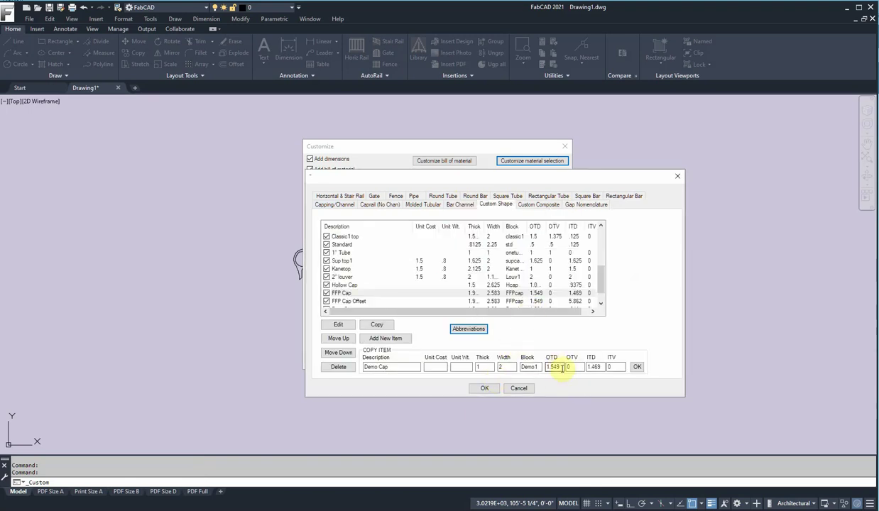
double_click(561, 367)
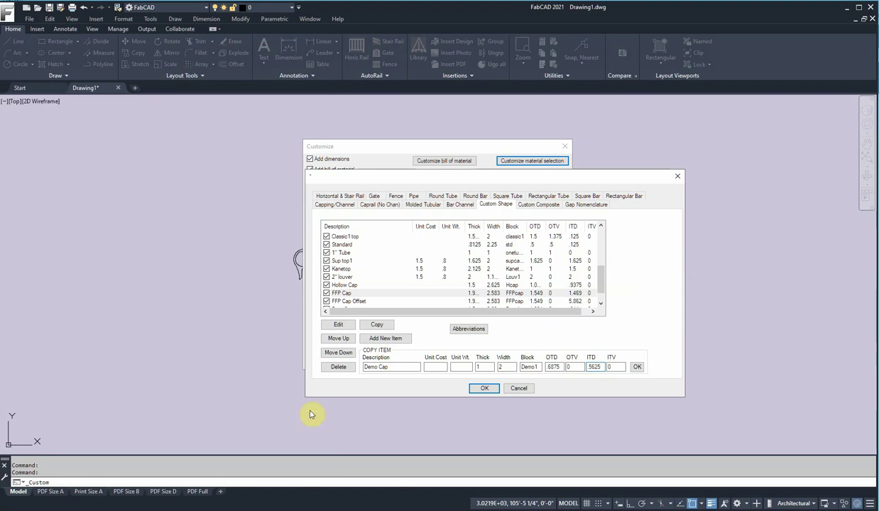
click(636, 367)
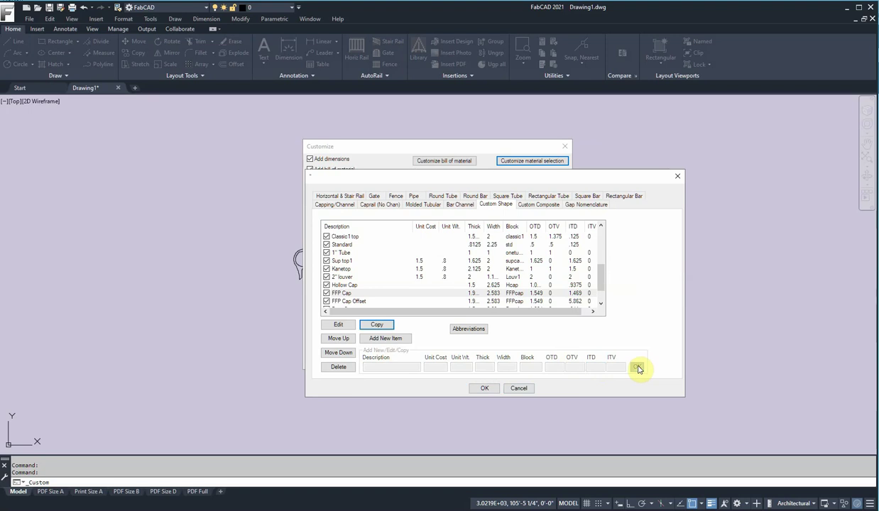
scroll(598, 278, down, 1)
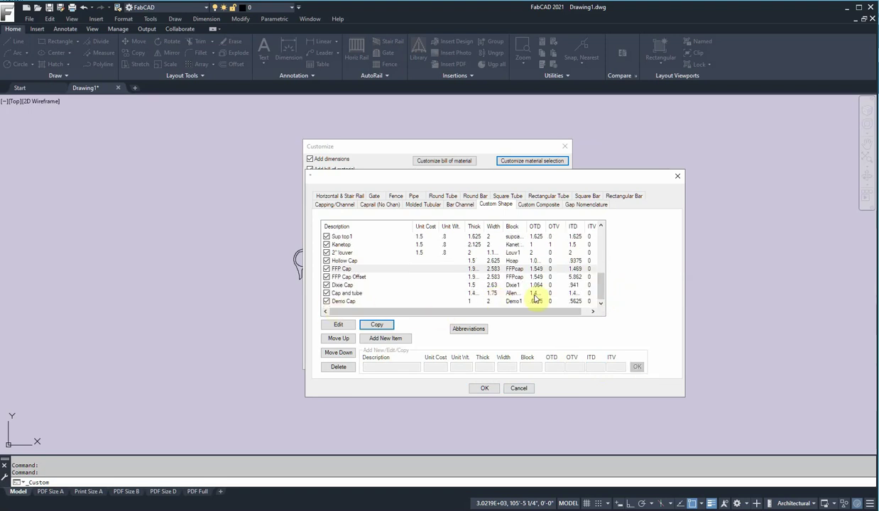
click(485, 389)
Close the Customize settings and return to the drawing
click(503, 360)
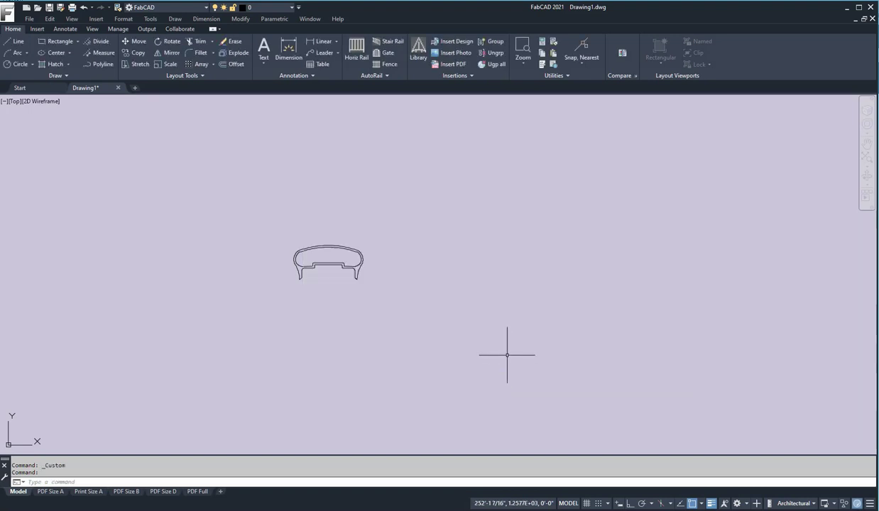
scroll(340, 270, down, 4)
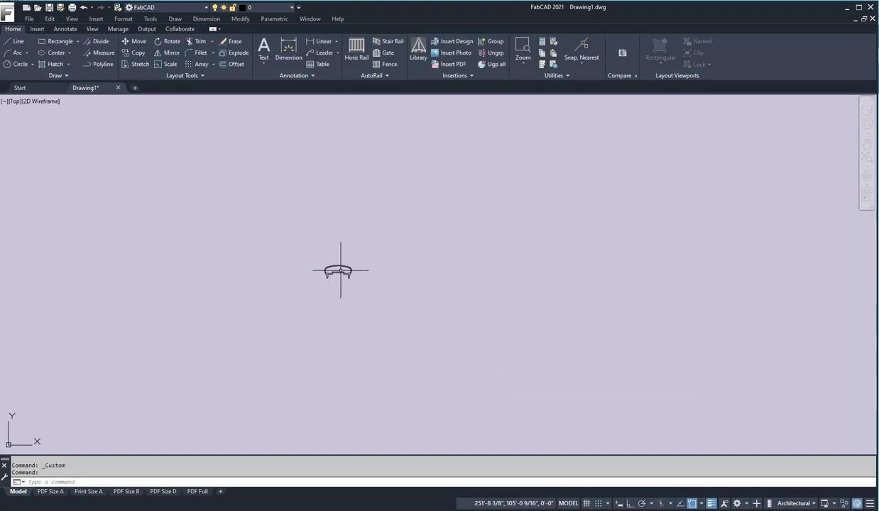
scroll(340, 270, up, 3)
scroll(349, 245, down, 5)
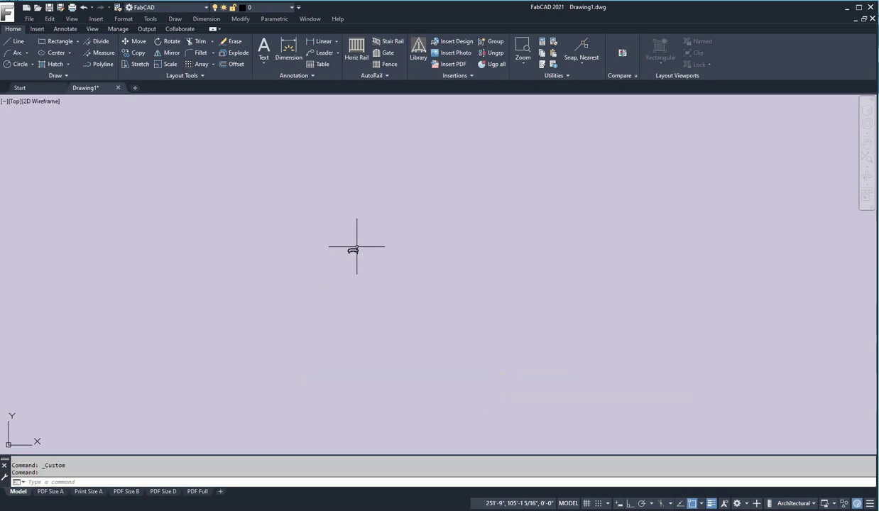
Set the horizontal rail's top rail to the Custom Shape Demo Cap
click(357, 48)
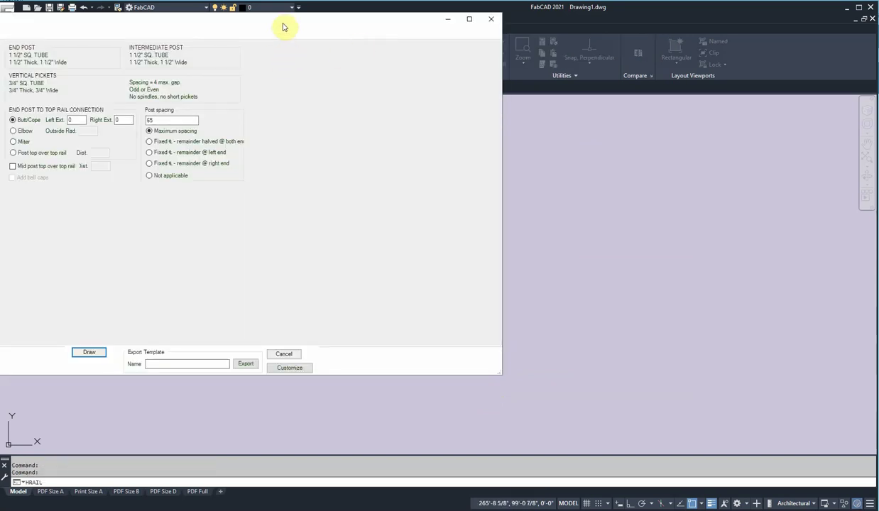
drag(283, 27, 623, 64)
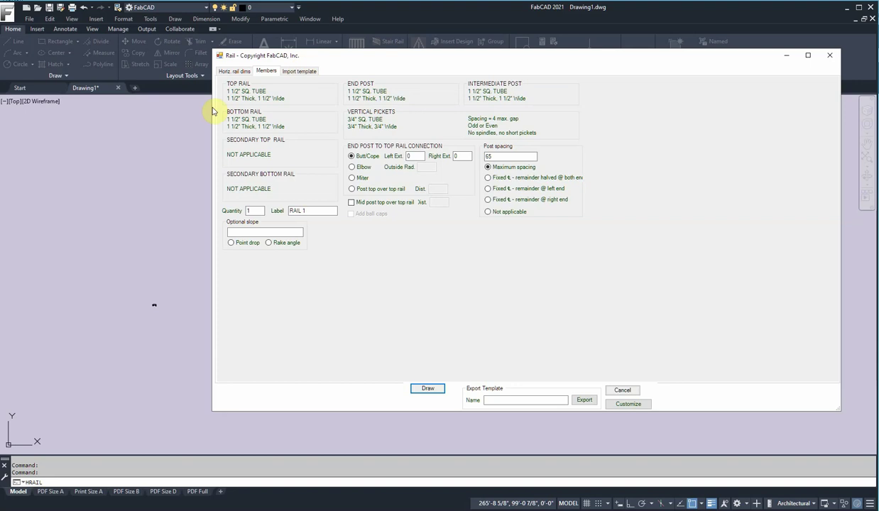
click(307, 95)
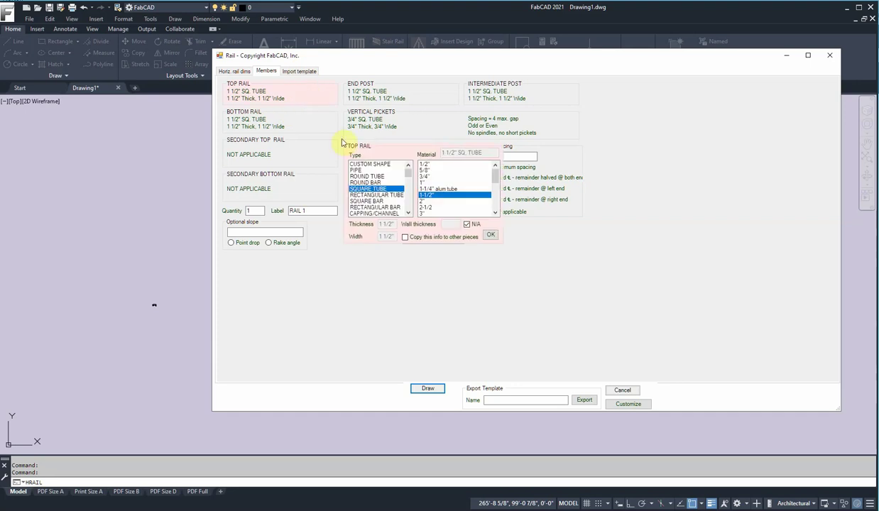
click(379, 164)
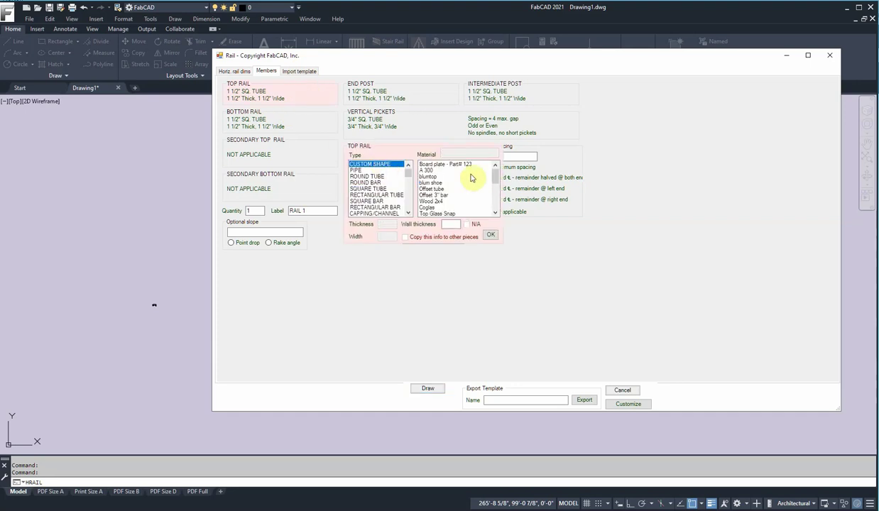
drag(497, 174, 498, 204)
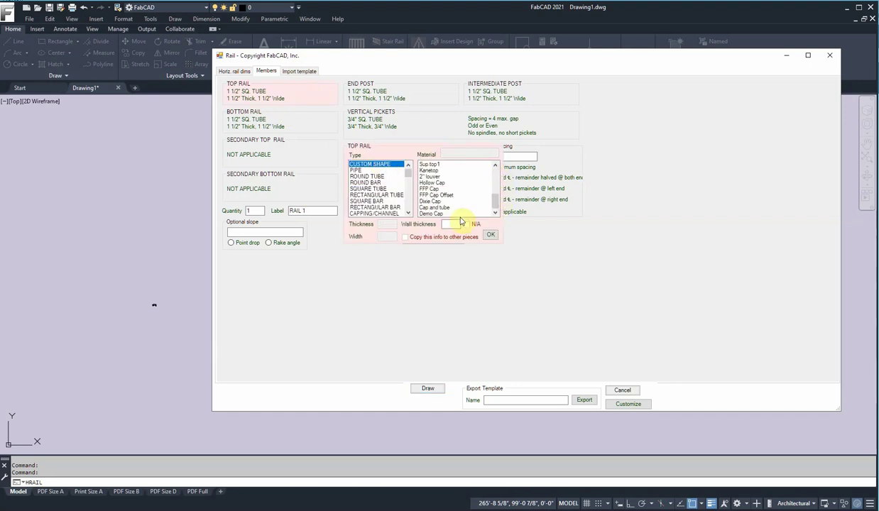
click(431, 214)
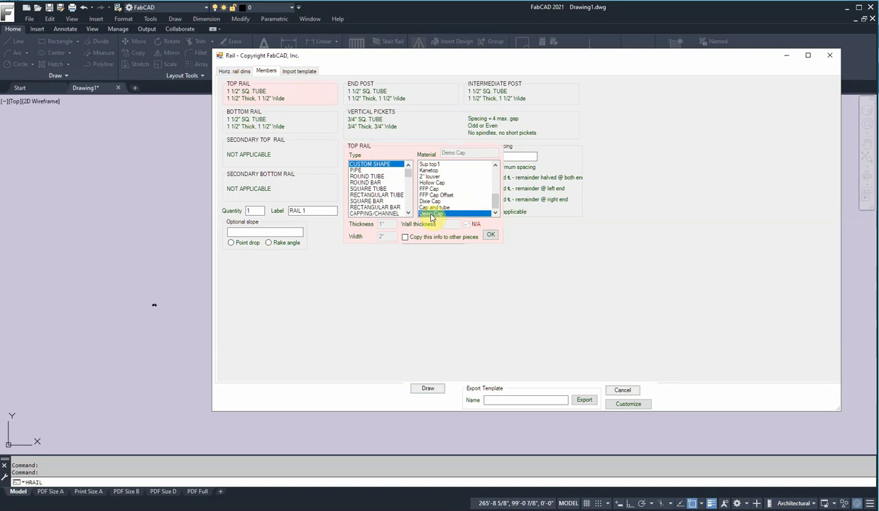
click(489, 236)
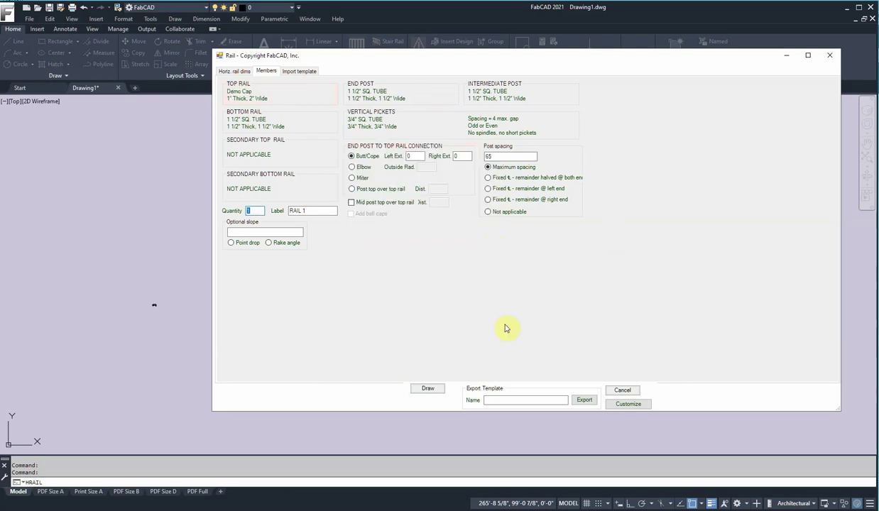
Draw Rail 1, placing its elevation and the RAIL 1 cut list below it
click(427, 388)
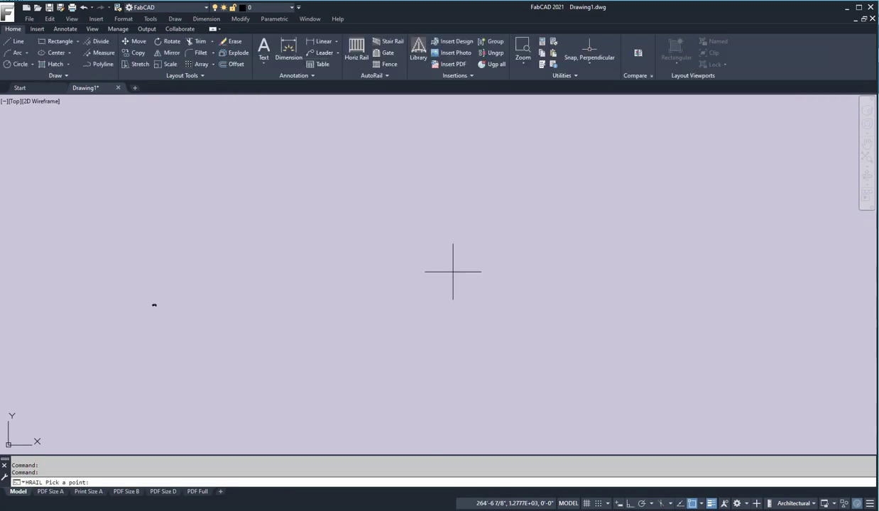
click(414, 278)
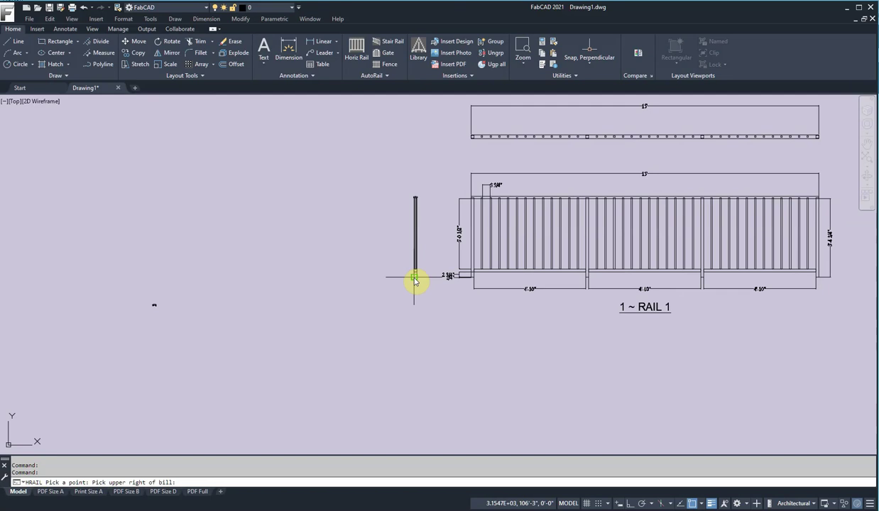
click(709, 334)
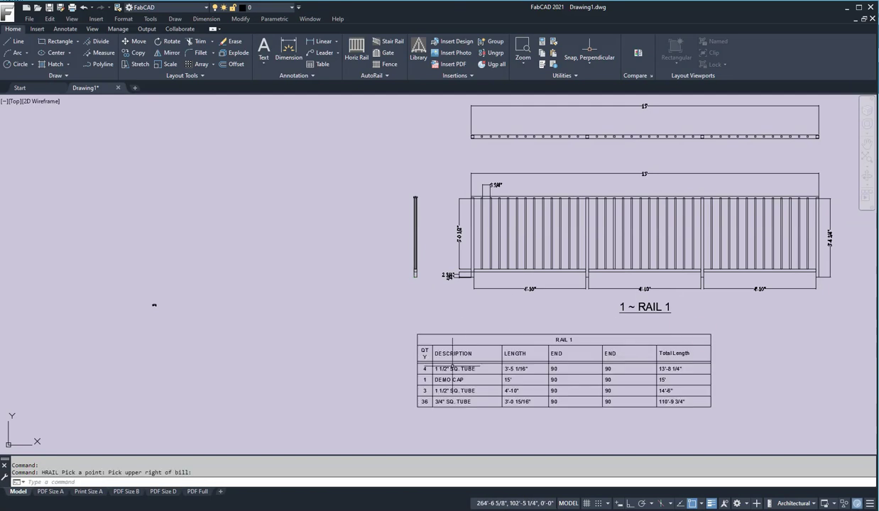
Zoom and pan in on the 3 3/4" dimension at the rail's left end
scroll(402, 193, up, 10)
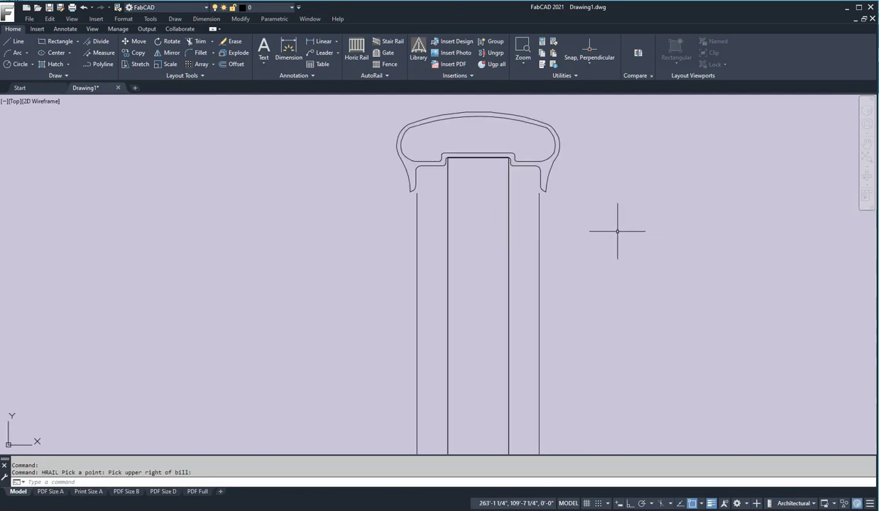
scroll(455, 168, down, 4)
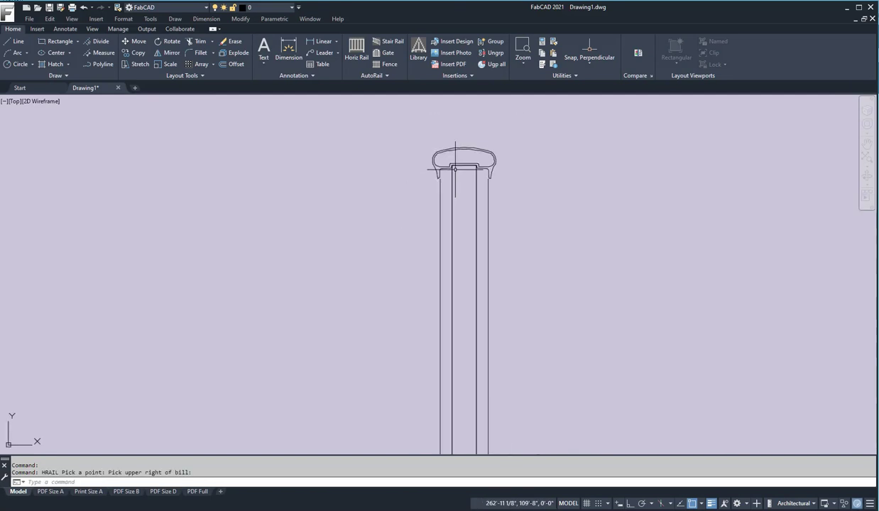
scroll(523, 173, down, 5)
middle_drag(649, 195, 474, 214)
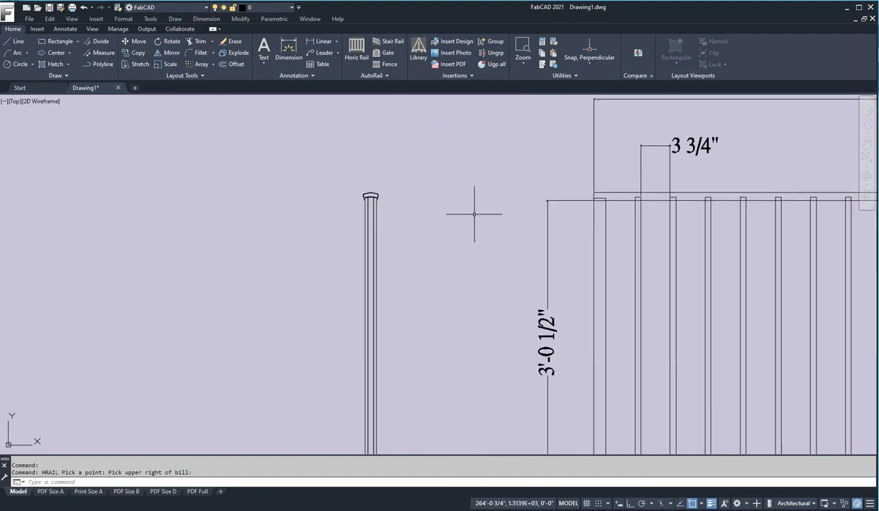
scroll(541, 221, down, 3)
scroll(757, 208, down, 3)
mouse_move(756, 208)
middle_down()
mouse_move(783, 214)
mouse_move(585, 227)
middle_up()
scroll(591, 213, up, 6)
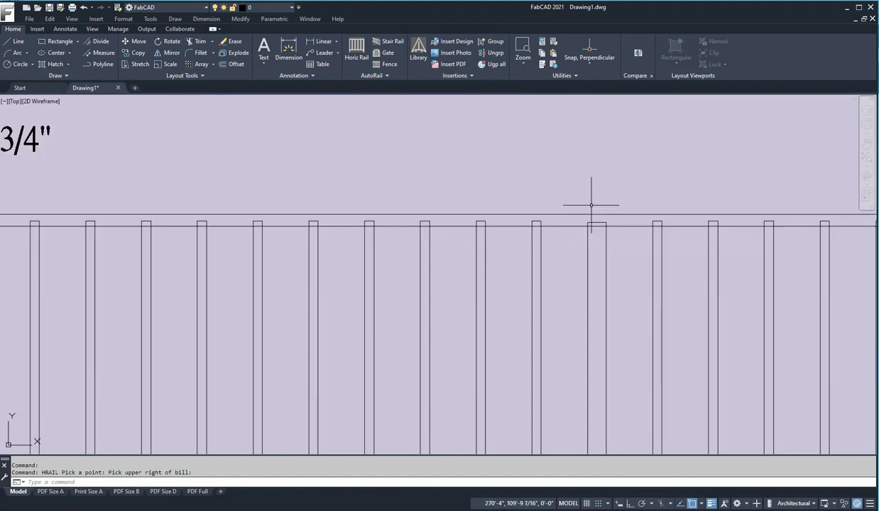
scroll(426, 201, down, 2)
middle_drag(428, 199, 705, 233)
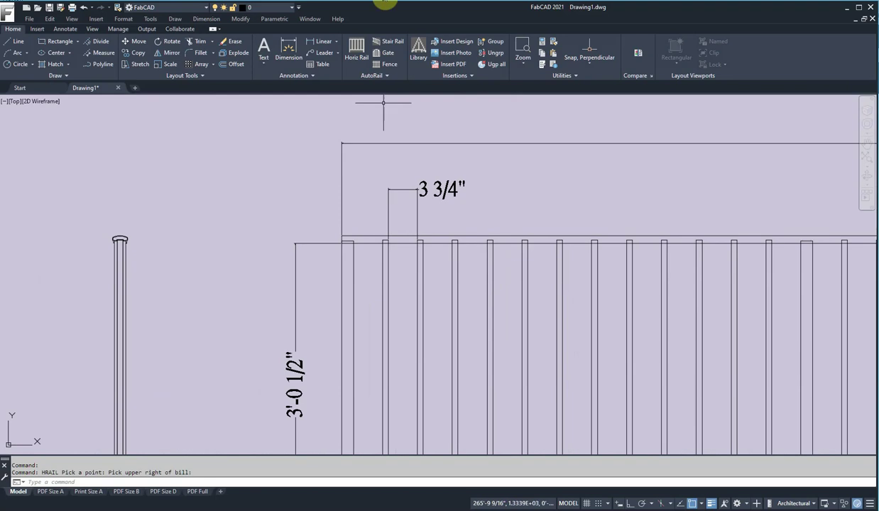
scroll(406, 278, up, 4)
scroll(416, 210, down, 2)
middle_drag(415, 210, 484, 388)
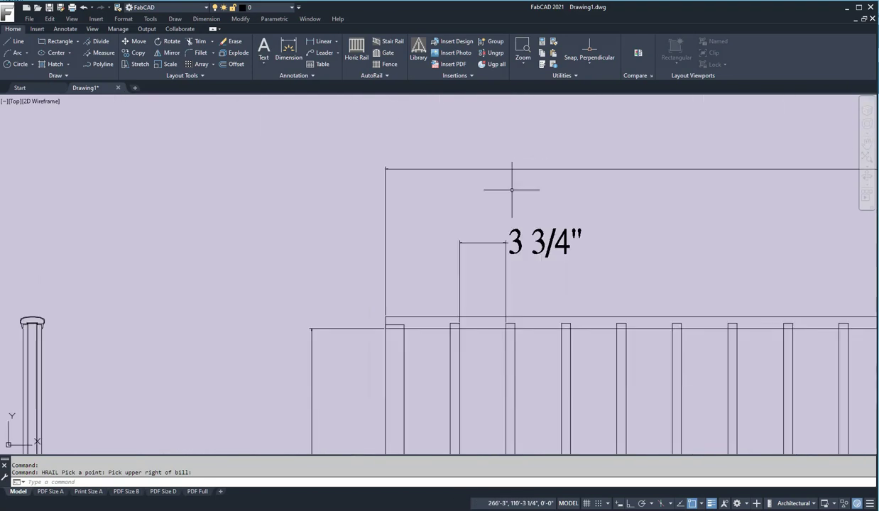
Add an 11/16" linear dimension at the top rail's left end
click(317, 43)
click(404, 325)
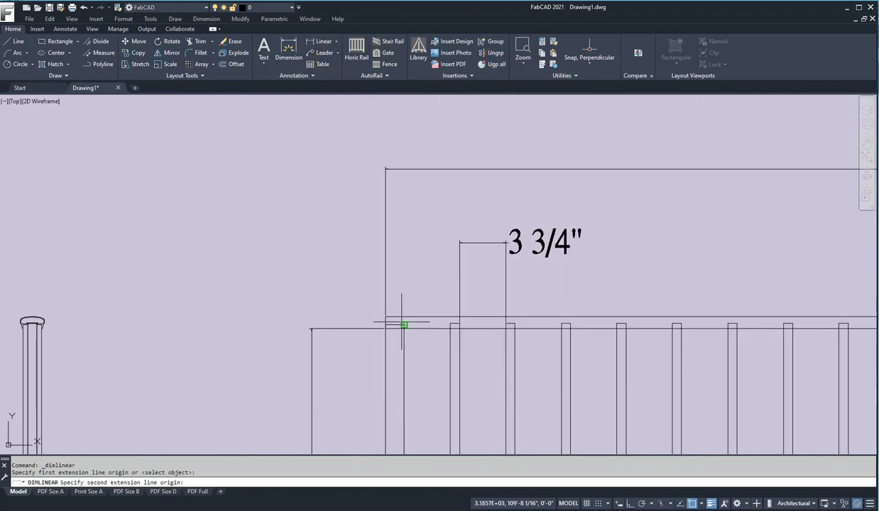
click(386, 317)
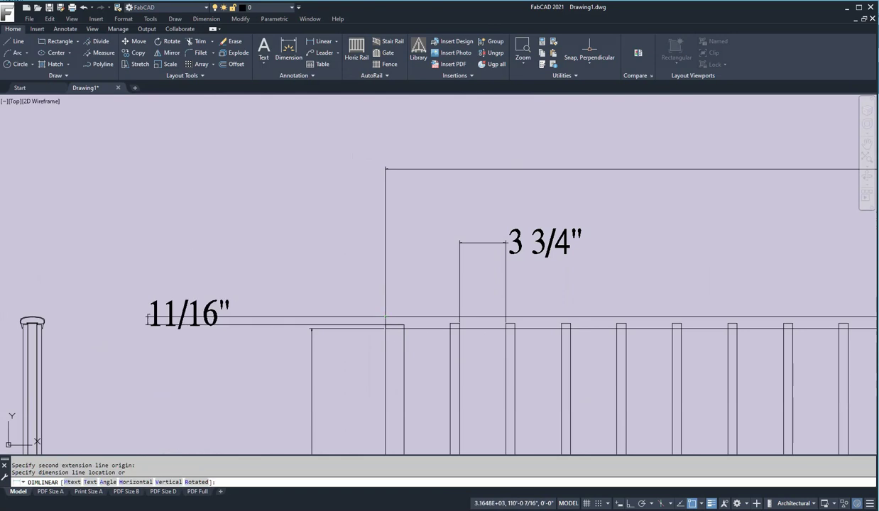
click(188, 316)
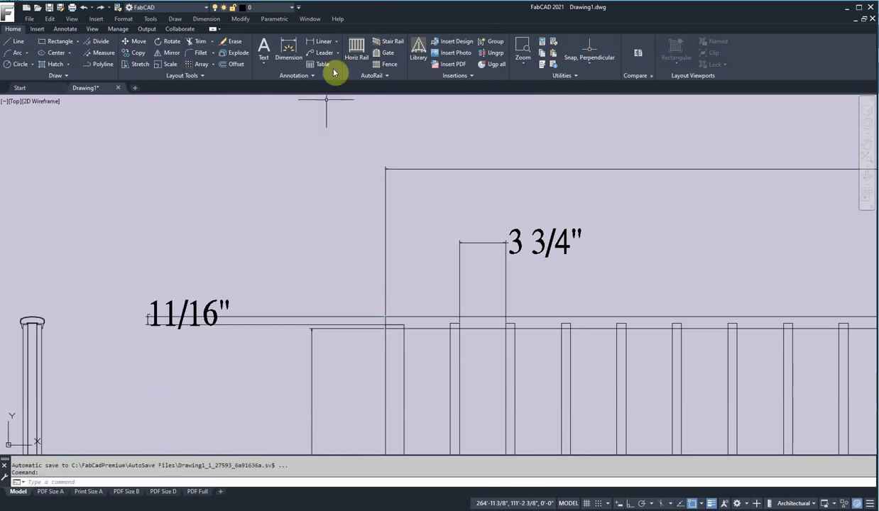
Add a 9/16" linear dimension and raise its text above the dimension line
click(323, 42)
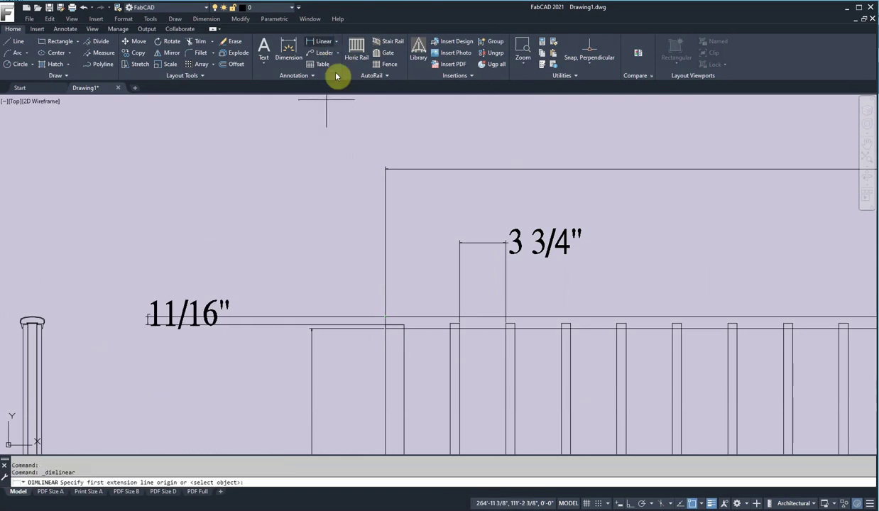
click(449, 324)
click(385, 324)
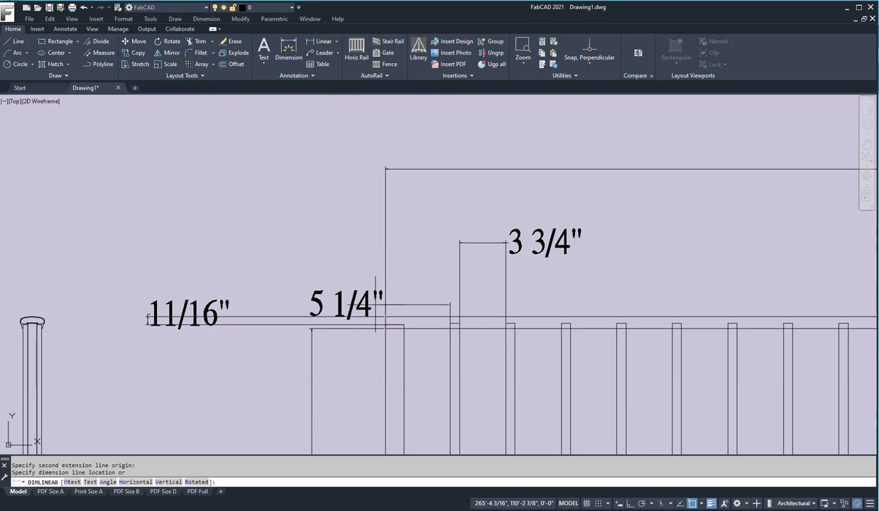
click(276, 314)
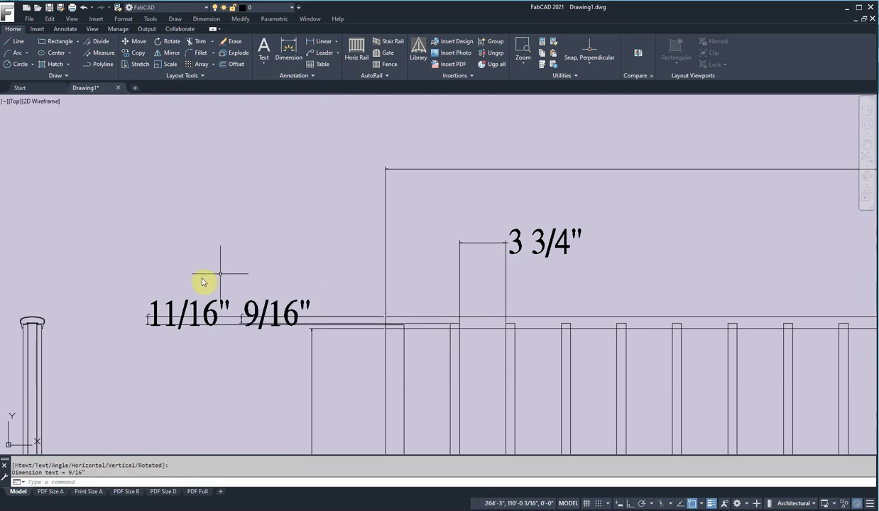
click(265, 315)
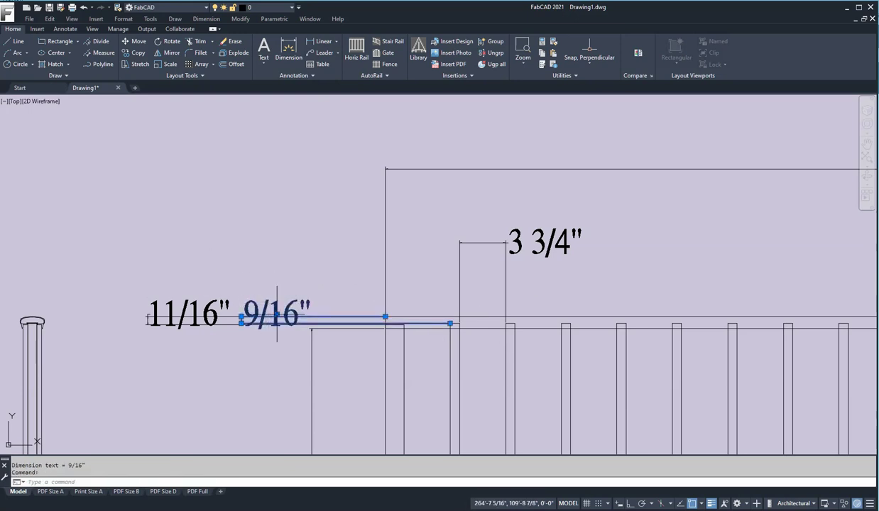
click(276, 314)
click(273, 283)
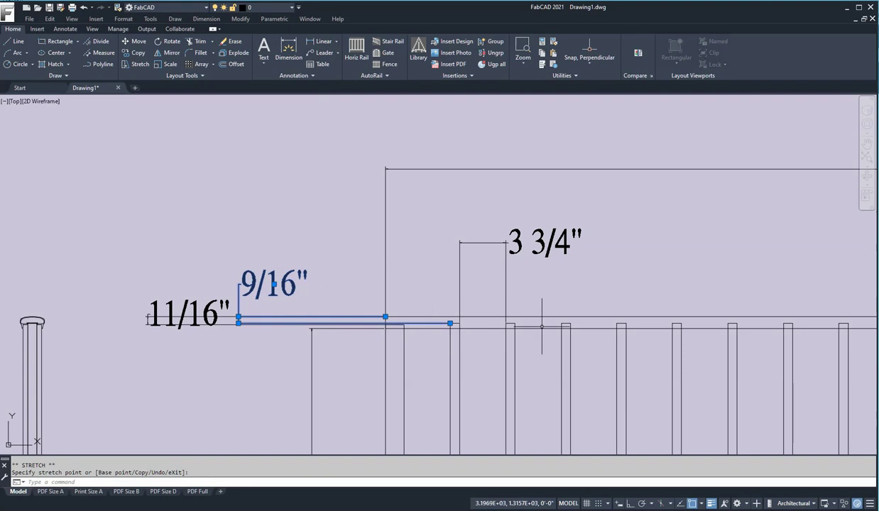
scroll(541, 327, down, 5)
scroll(396, 245, down, 3)
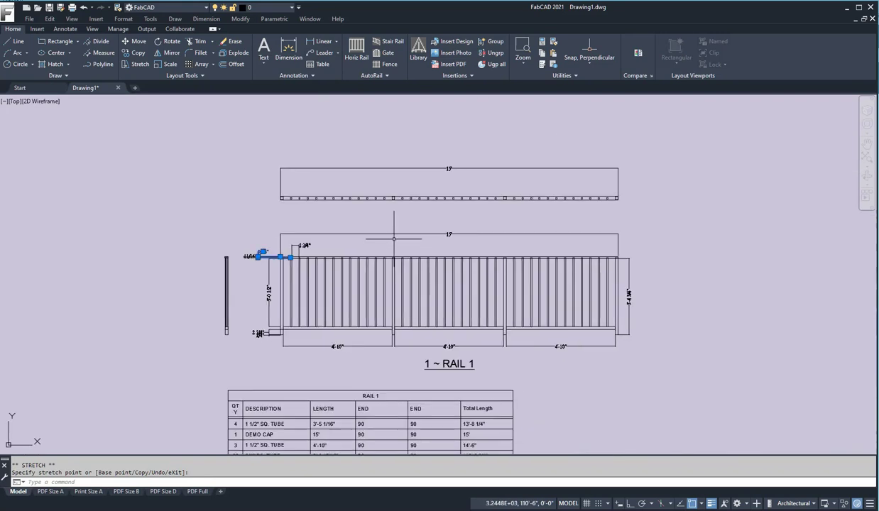
scroll(383, 240, up, 6)
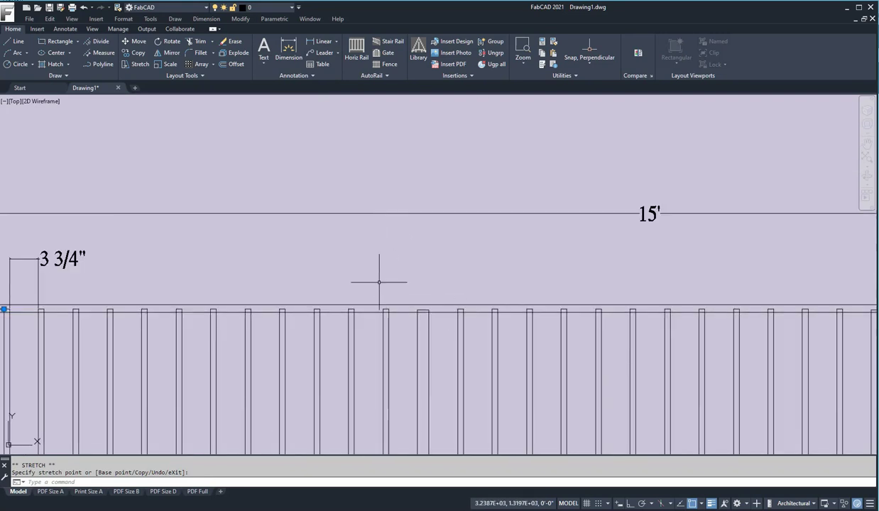
middle_drag(378, 284, 448, 235)
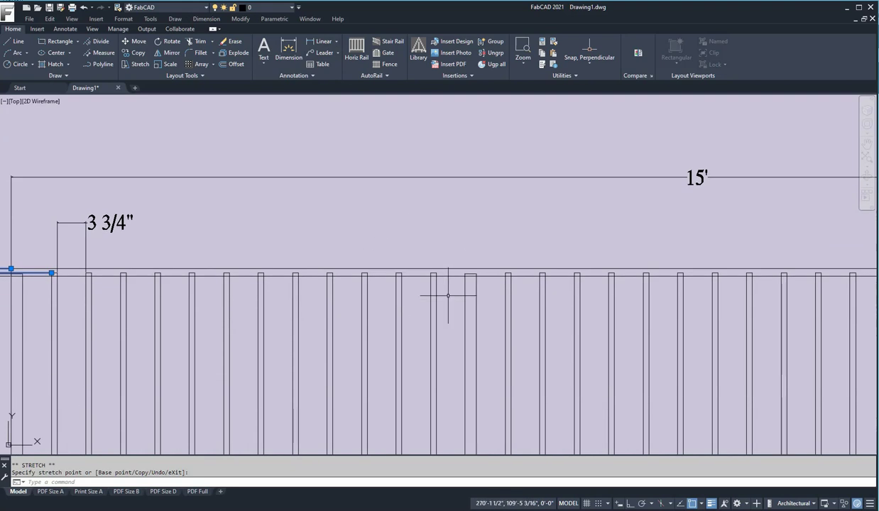
scroll(402, 305, down, 5)
scroll(432, 312, up, 4)
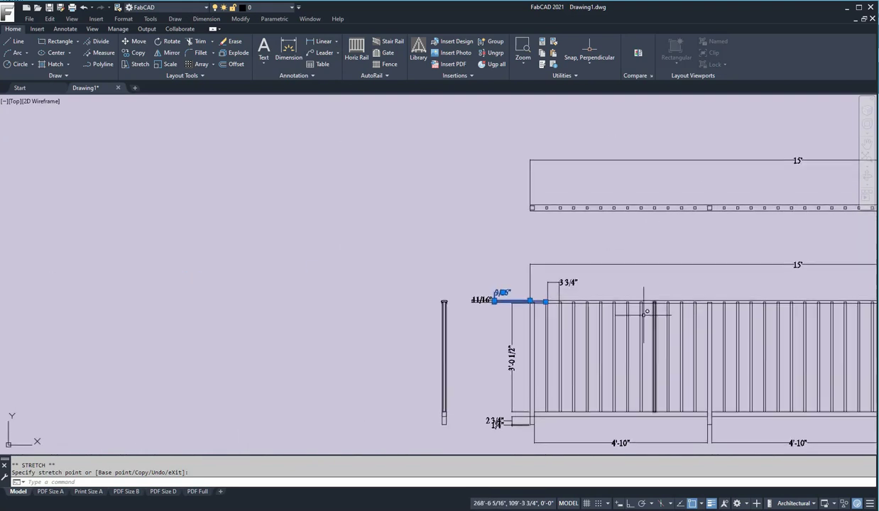
scroll(447, 300, up, 3)
scroll(447, 300, up, 4)
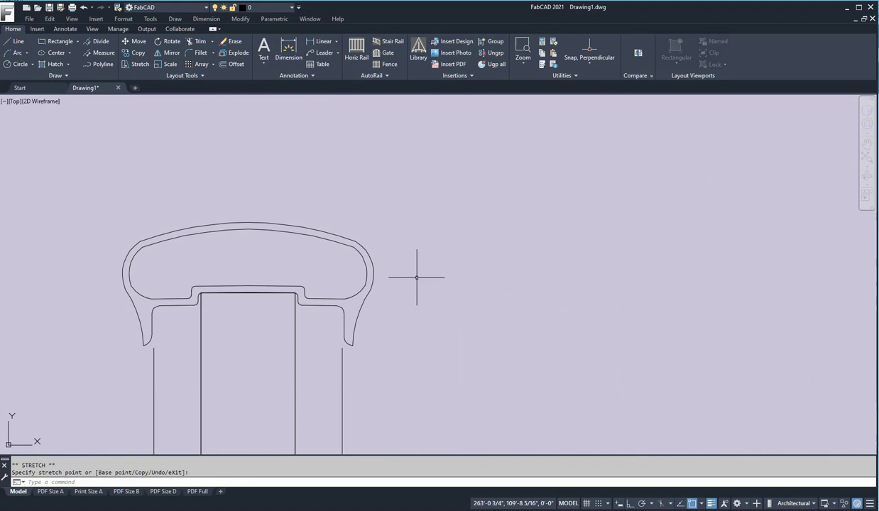
scroll(416, 279, down, 5)
scroll(486, 293, down, 4)
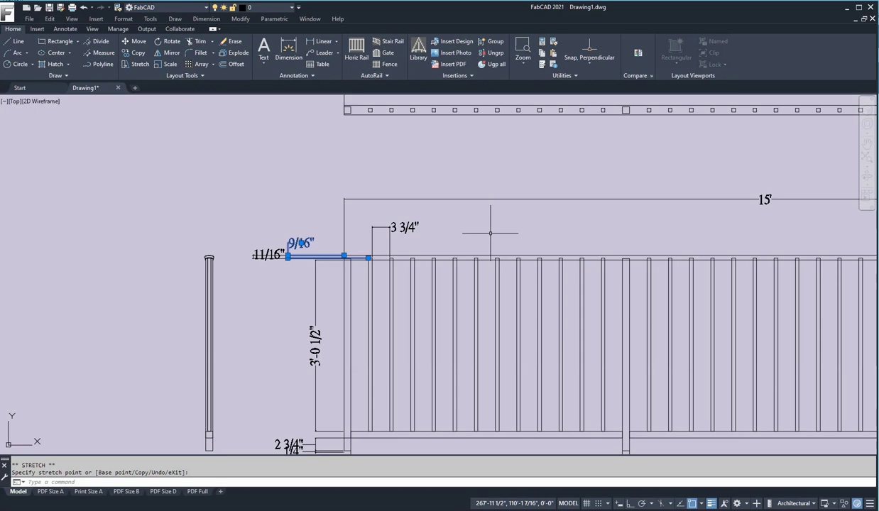
scroll(497, 142, down, 8)
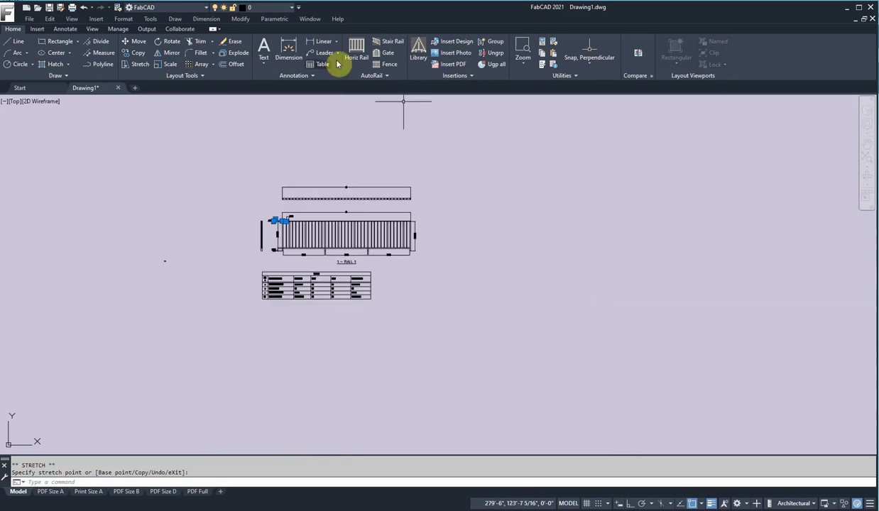
Draw Gate 1 from the 2" louver template, placed to the right of the rail
click(384, 53)
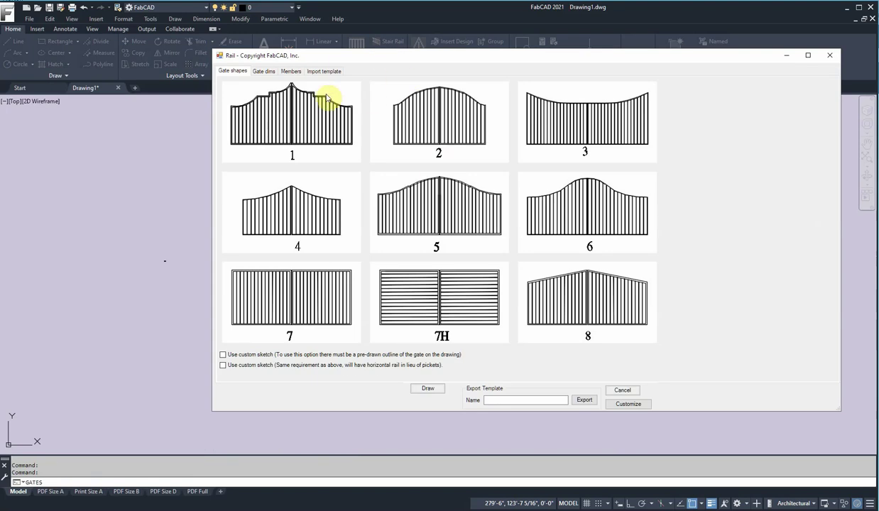
click(324, 72)
click(234, 111)
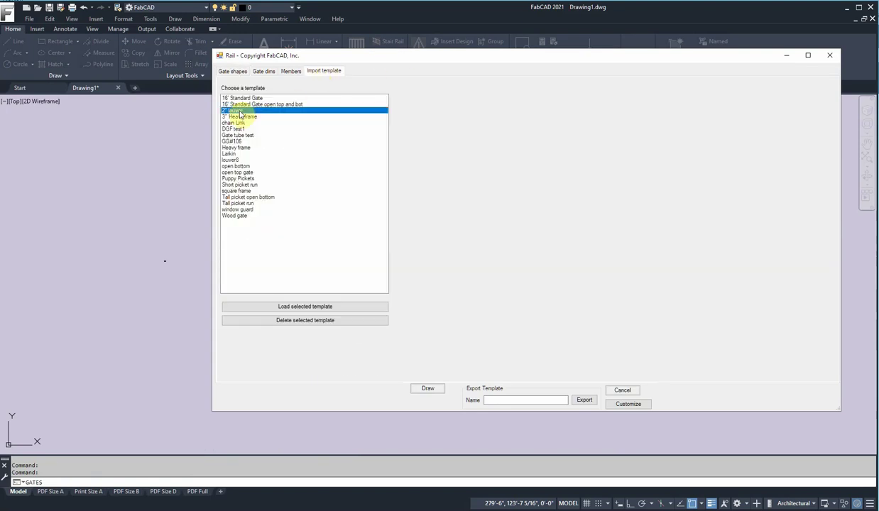
click(321, 310)
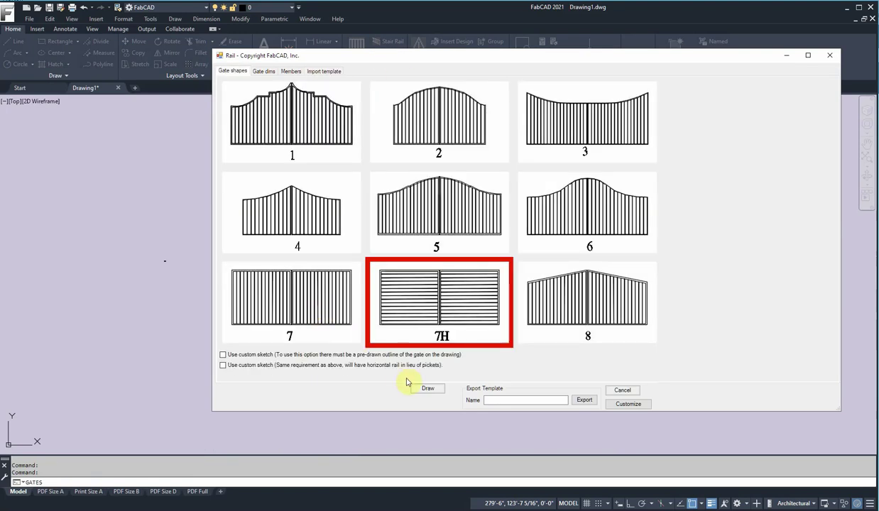
click(436, 392)
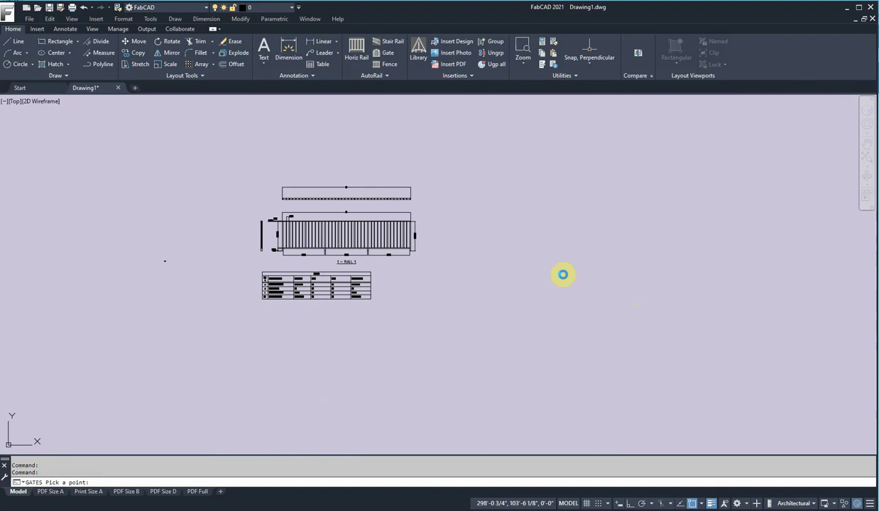
click(563, 275)
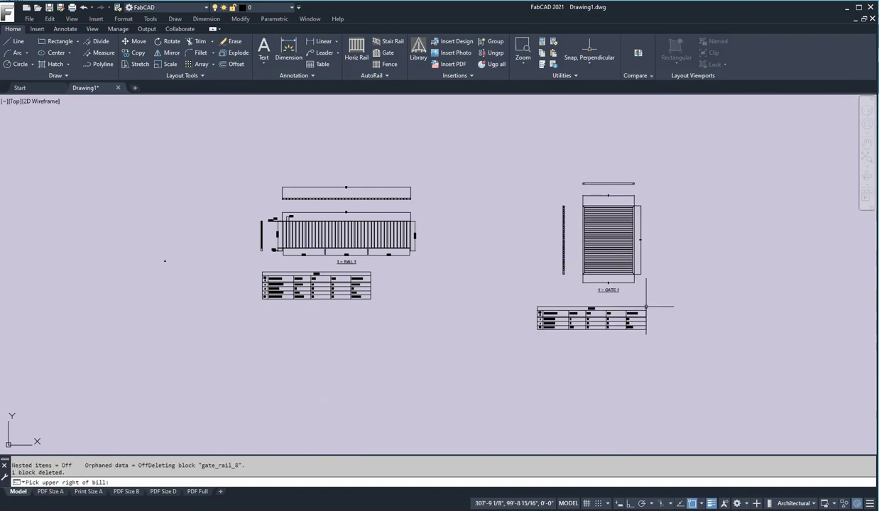
Zoom and pan to bring the louver gate elevation and its GATE 1 cut list into view
scroll(565, 248, up, 8)
scroll(540, 301, up, 5)
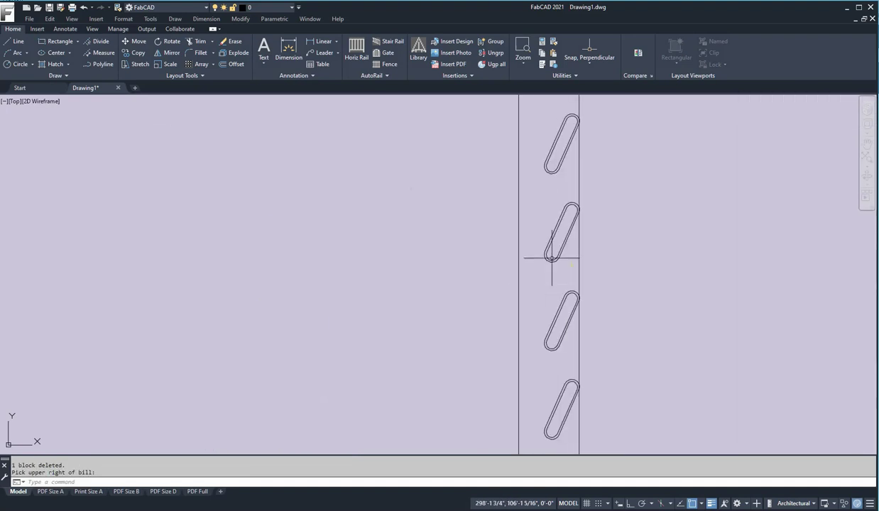
scroll(610, 202, down, 8)
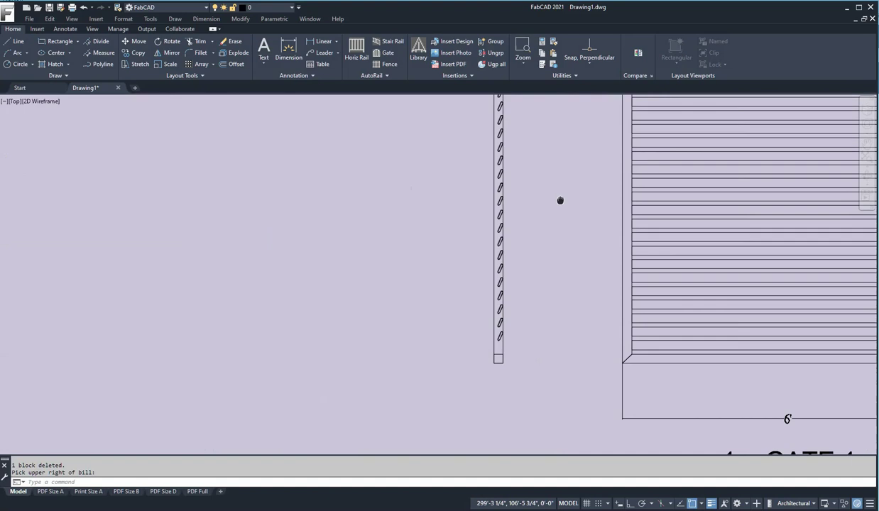
middle_drag(560, 198, 408, 214)
scroll(463, 242, down, 2)
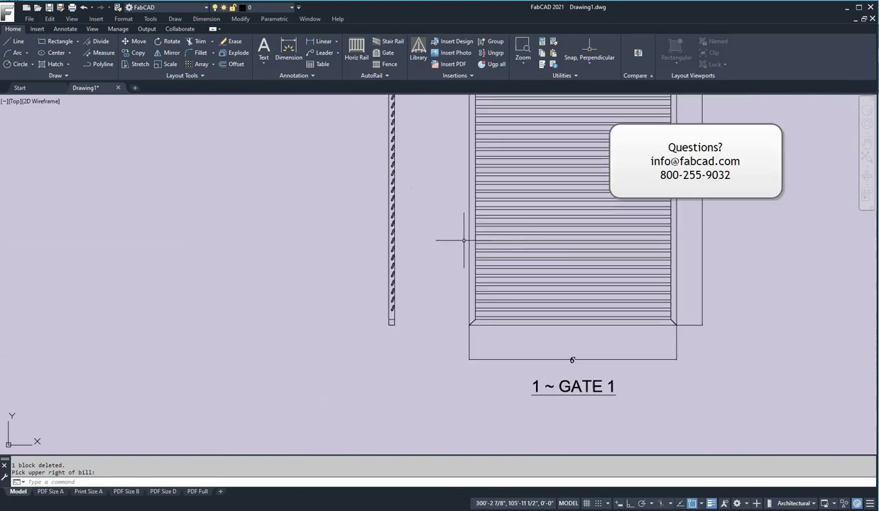
scroll(447, 178, down, 5)
scroll(443, 163, up, 2)
scroll(433, 160, down, 2)
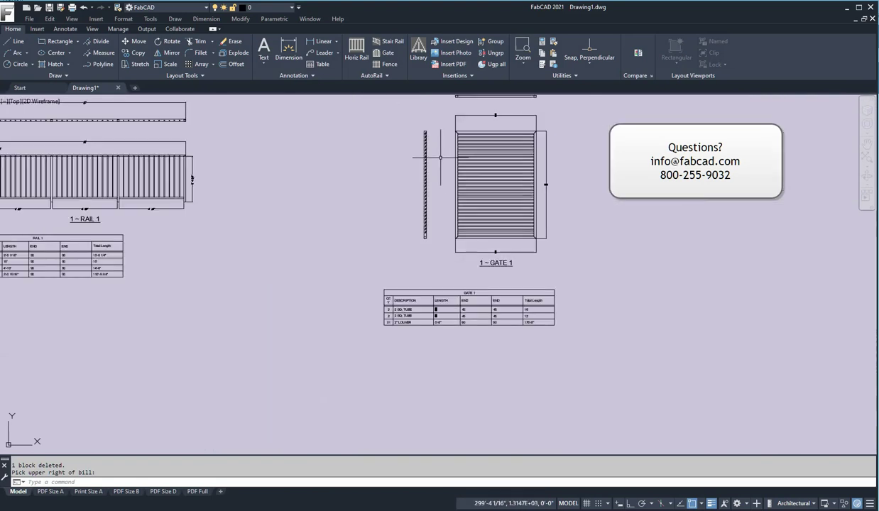
scroll(424, 198, down, 2)
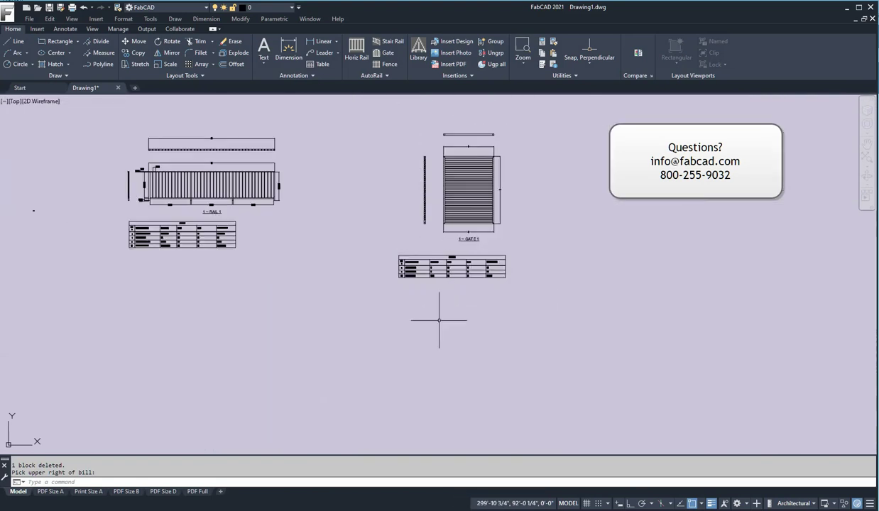